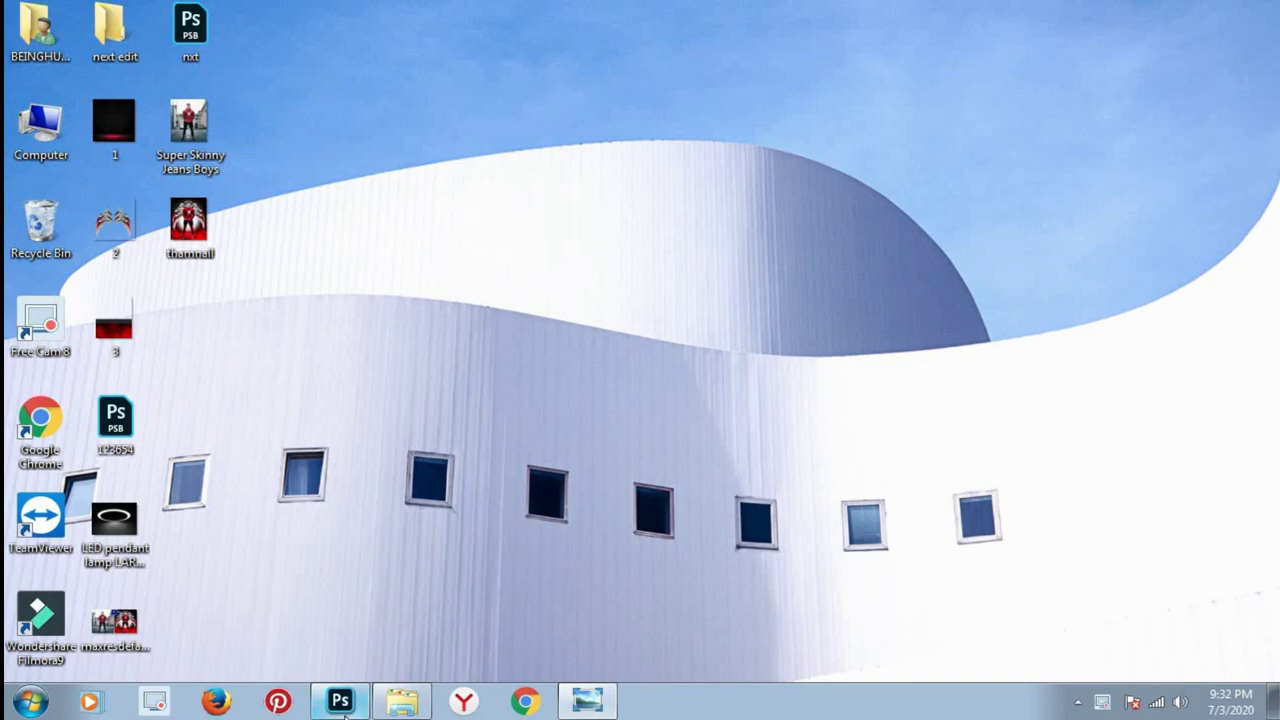
Open the '1' PNG of the dark brick wall with the red-lit floor from the Desktop.
left_click(352, 702)
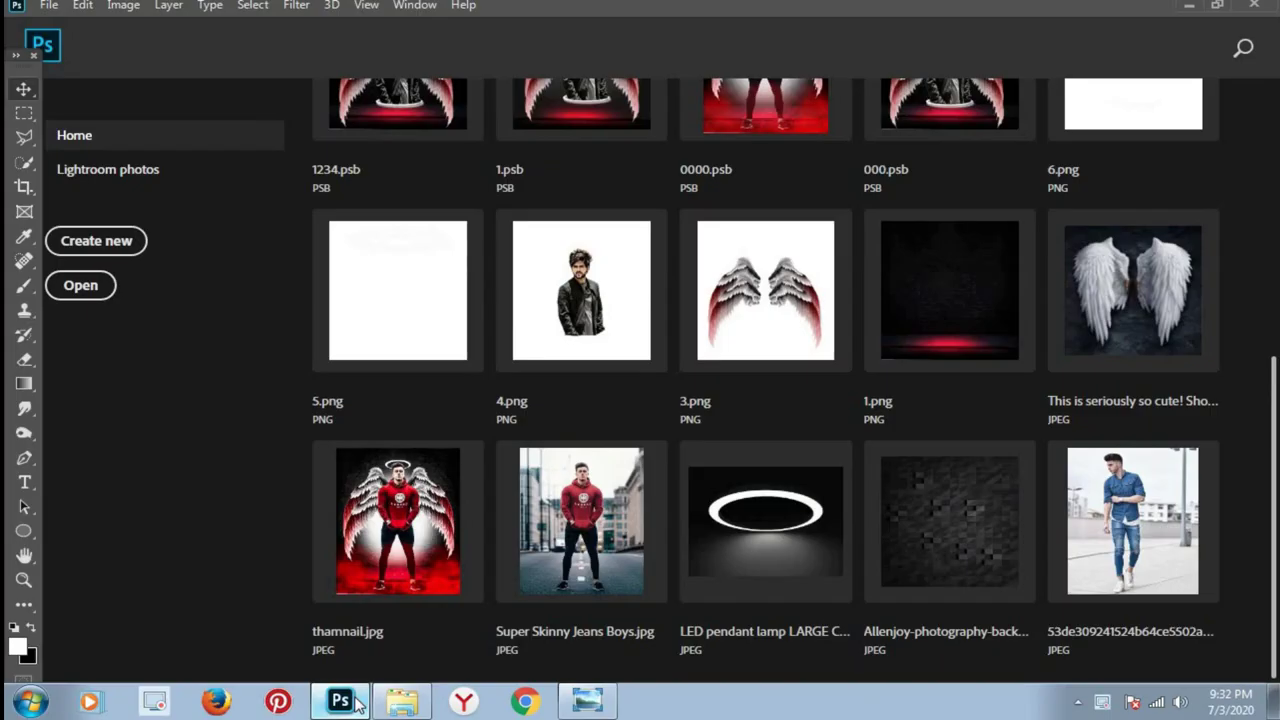
left_click(49, 7)
left_click(70, 46)
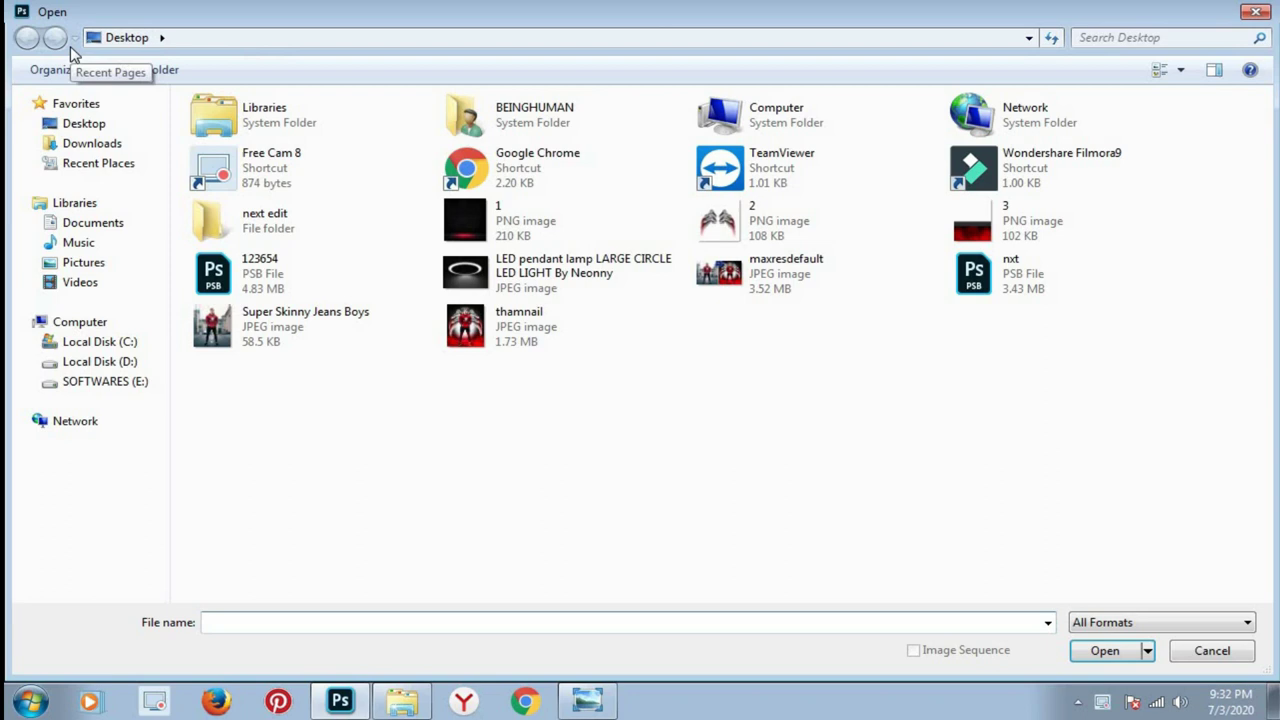
left_click(503, 222)
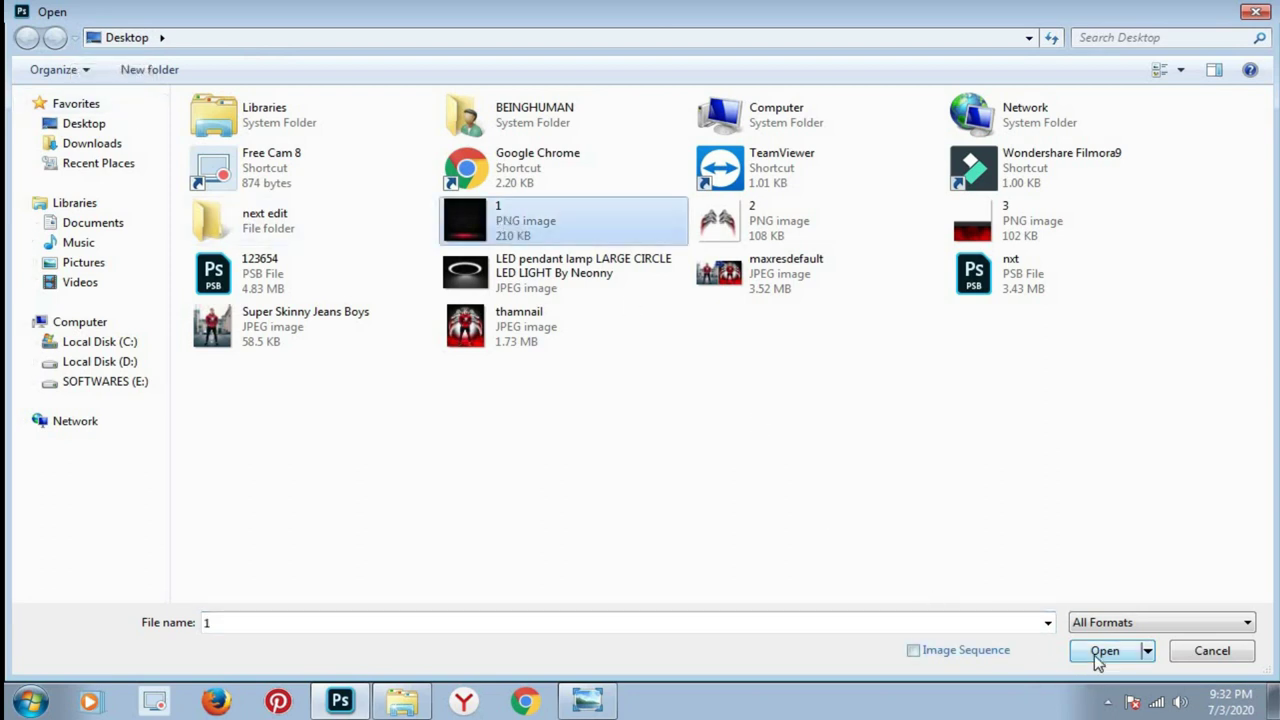
left_click(1104, 651)
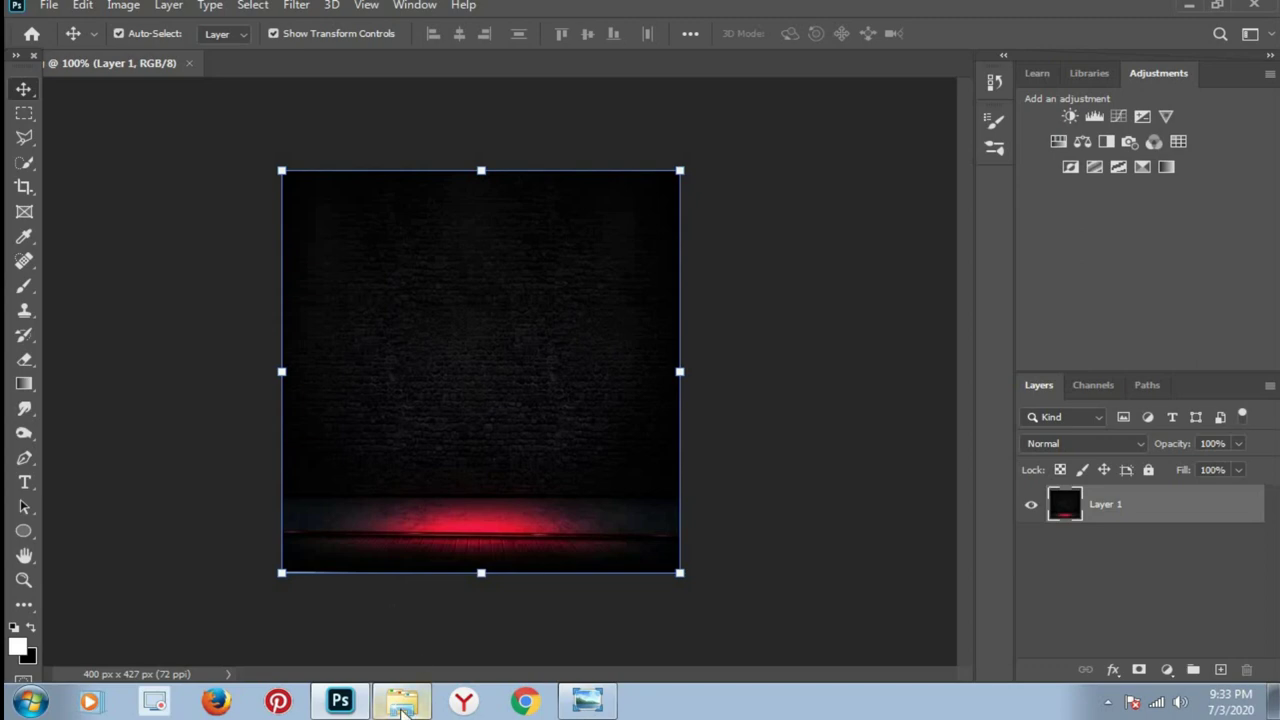
Place the Super Skinny Jeans Boys photo into the document.
left_click(402, 704)
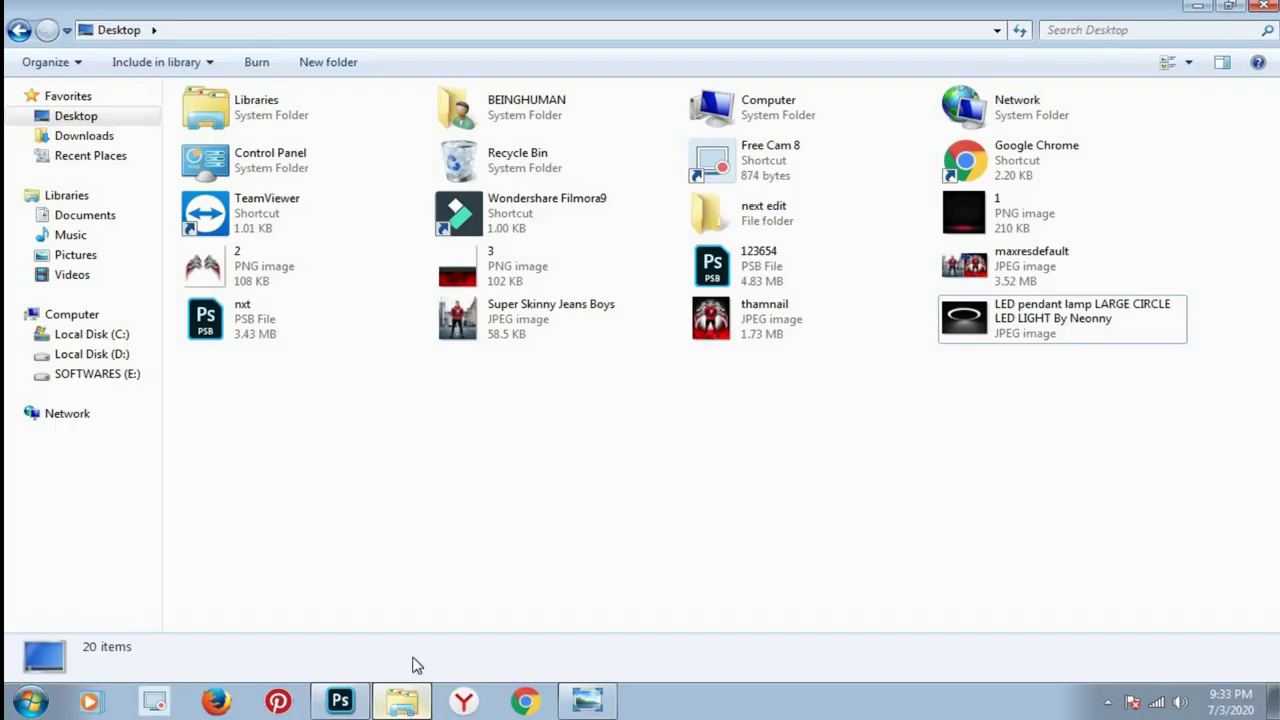
left_click(513, 328)
mouse_move(513, 325)
left_mouse_down()
mouse_move(340, 706)
mouse_move(526, 371)
left_mouse_up()
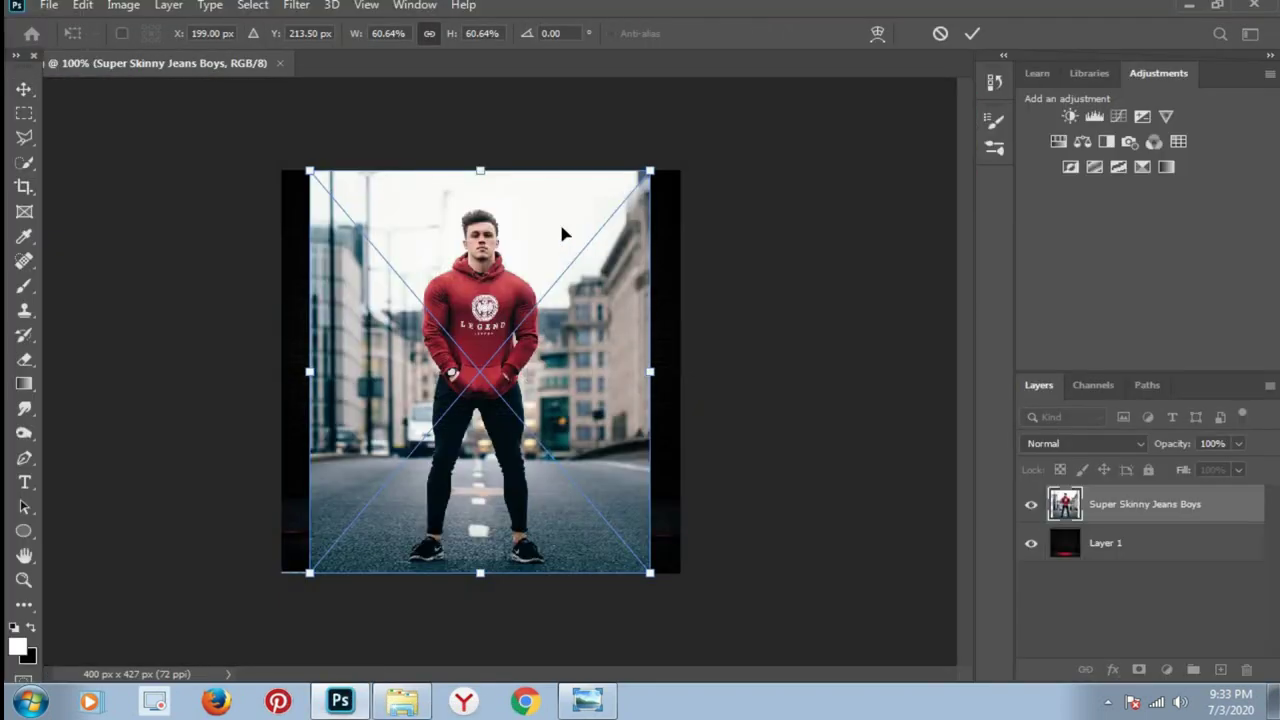
left_click(976, 38)
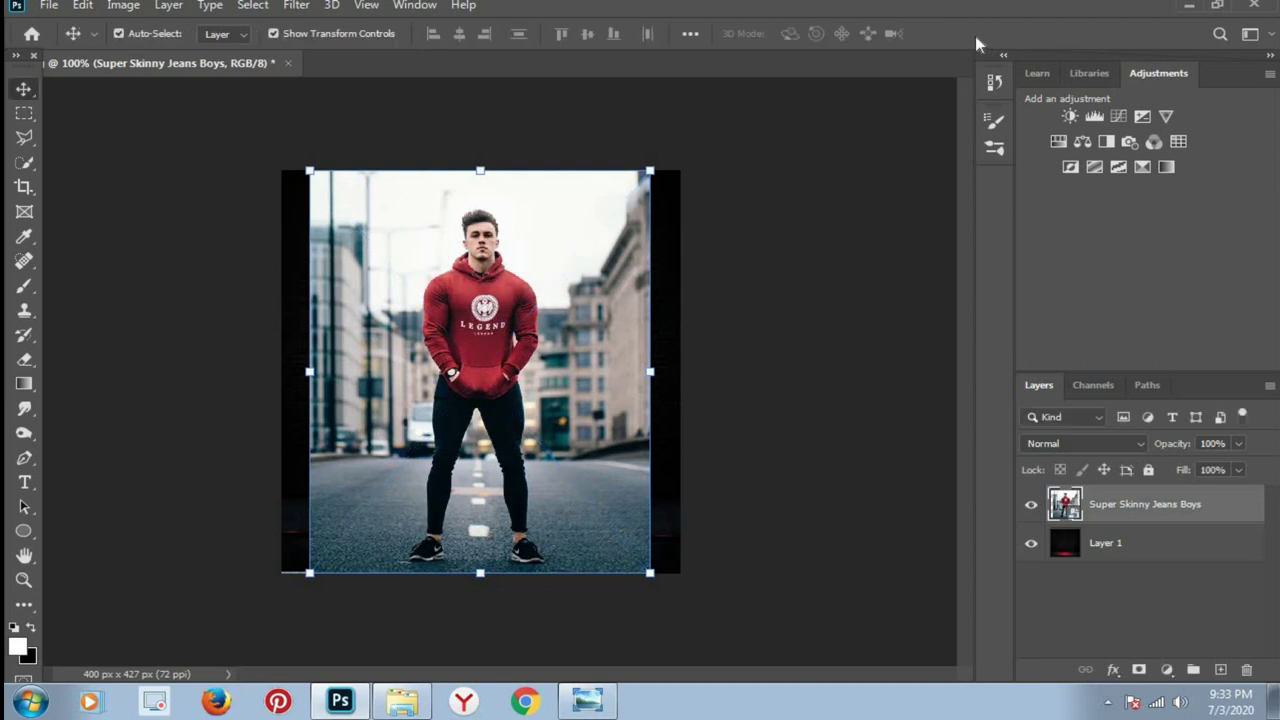
Cut out the man with Select and Mask's Select Subject, output to a new layer.
left_click(24, 113)
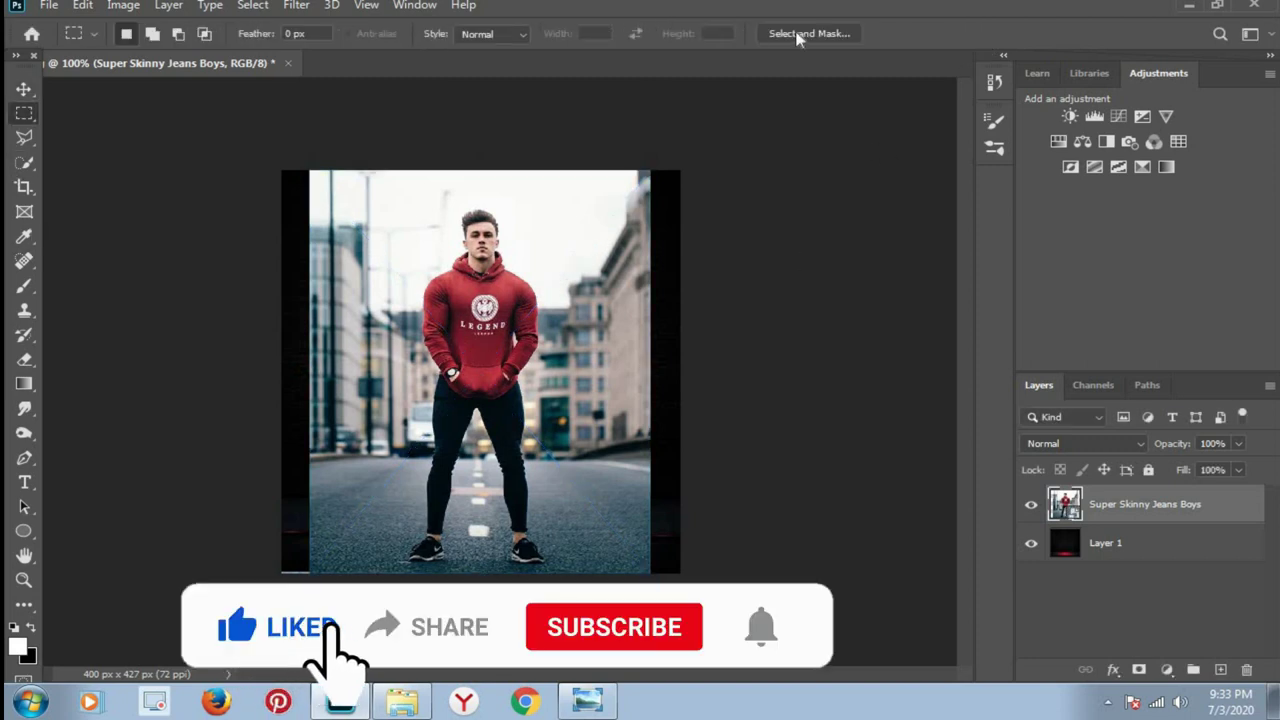
left_click(800, 33)
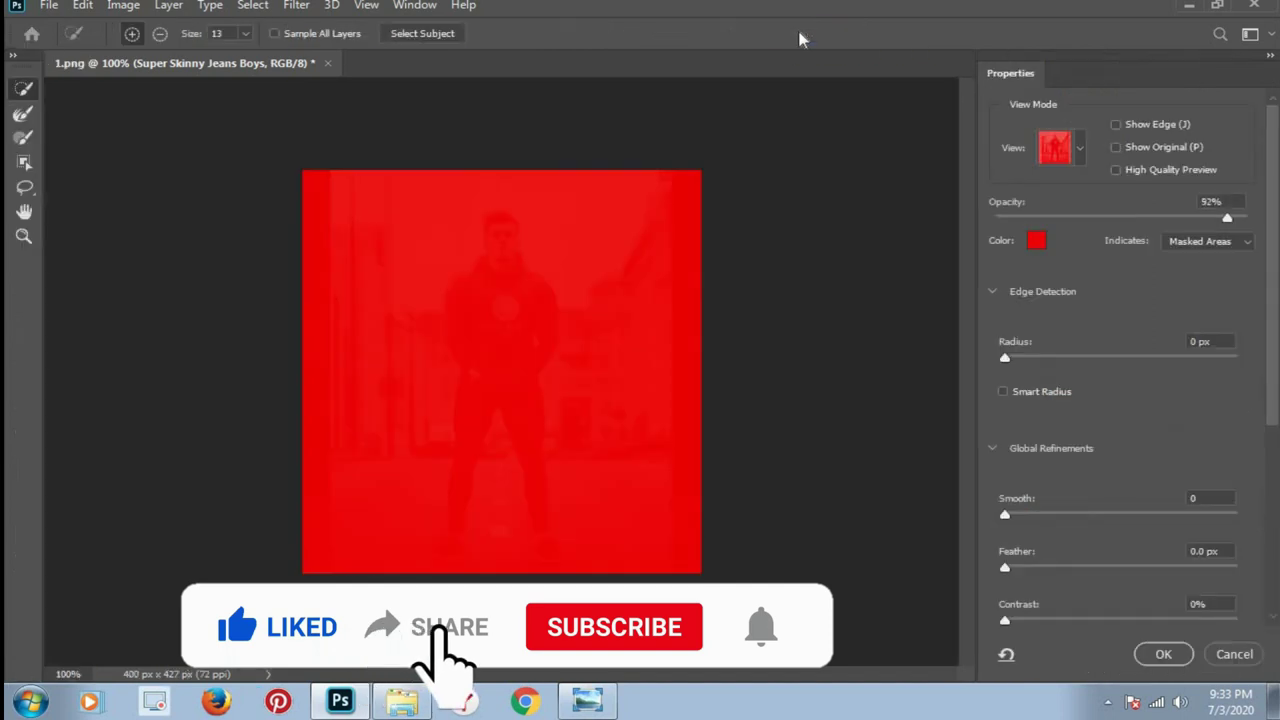
left_click(422, 33)
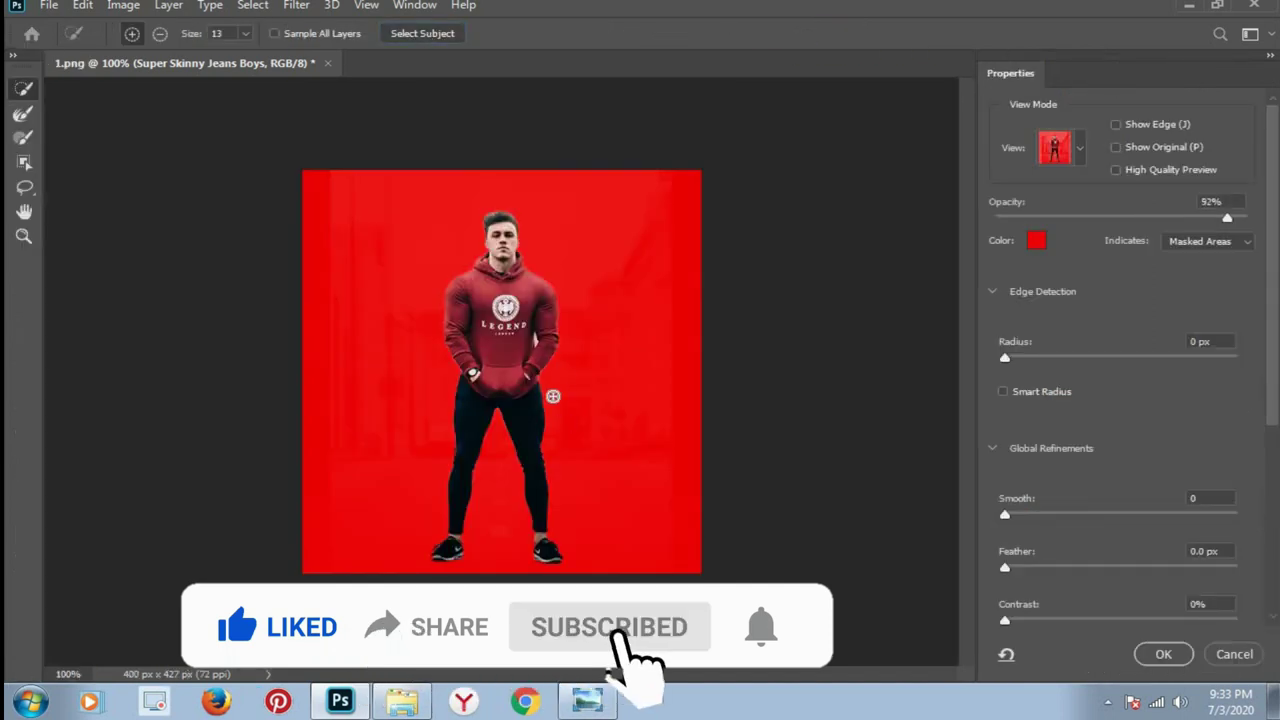
left_click(1163, 654)
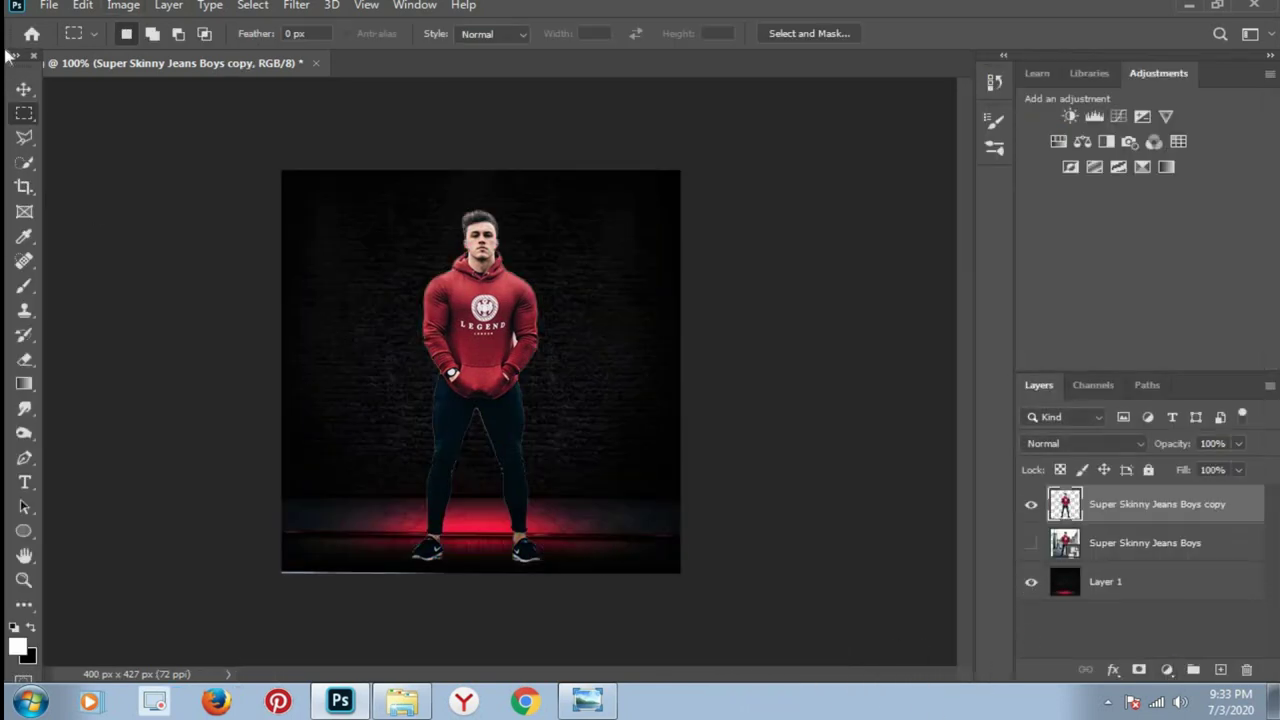
Scale the cut-out man to 95.31% and nudge him into place on the floor.
left_click(24, 88)
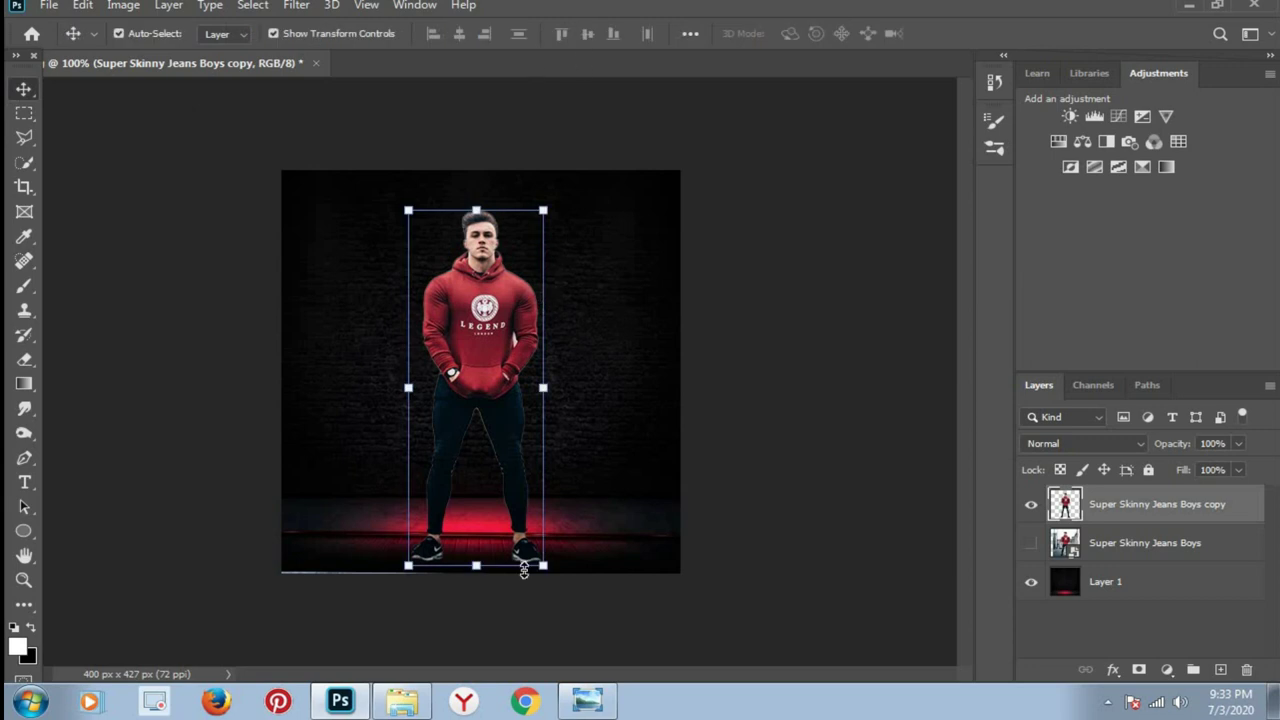
left_click_drag(543, 568, 535, 555)
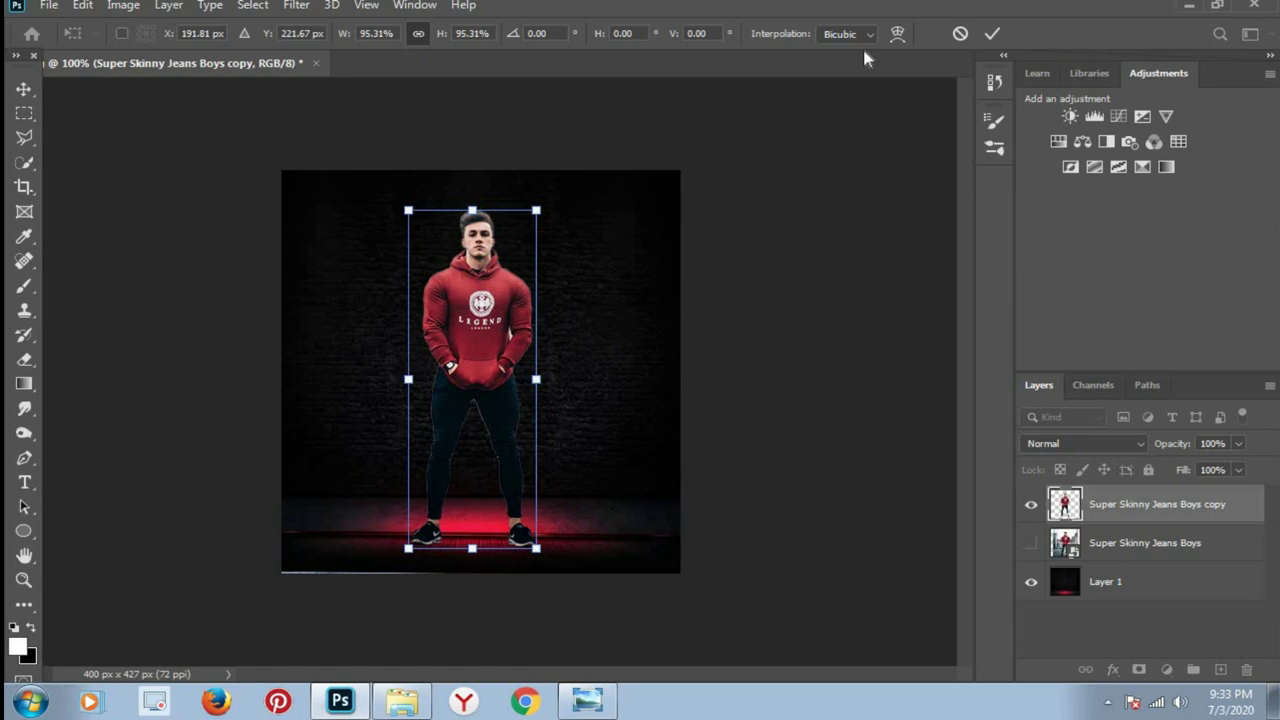
key("Right")
key("Right")
key("Right")
key("Up")
key("Up")
key("Up")
key("Down")
key("Return")
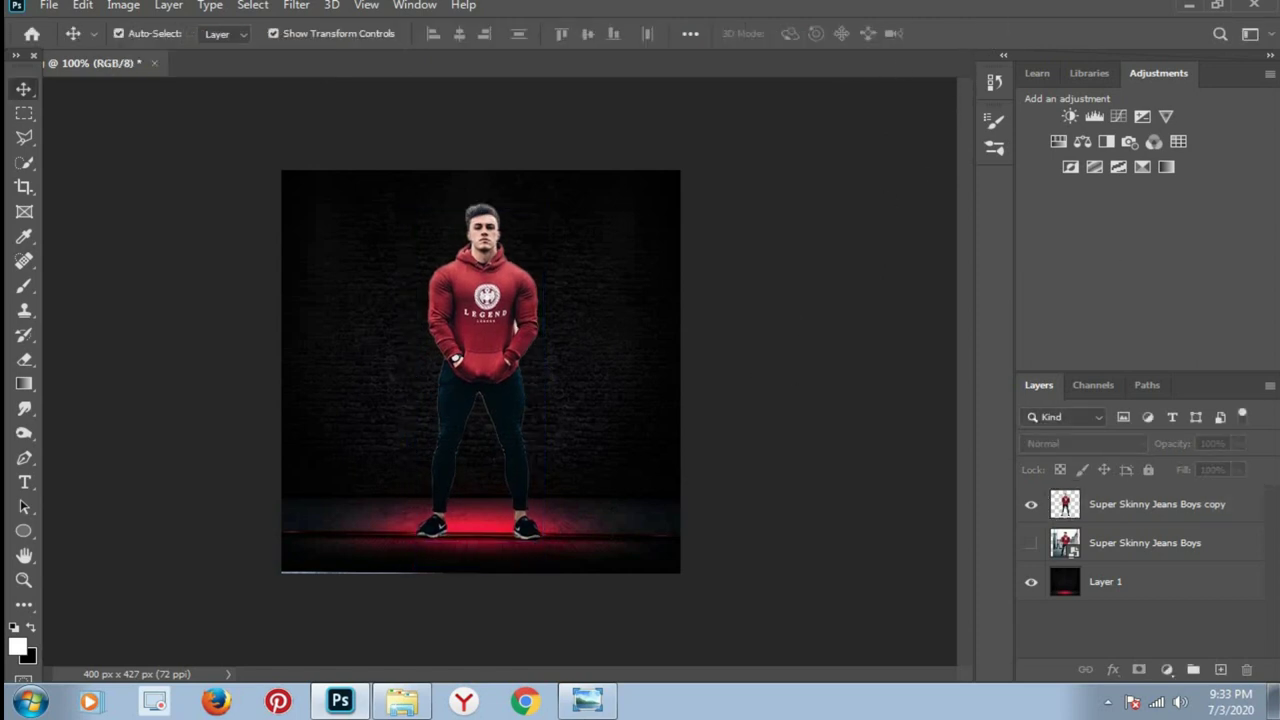
Place the '2' wings image and move its layer beneath the man.
left_click(402, 701)
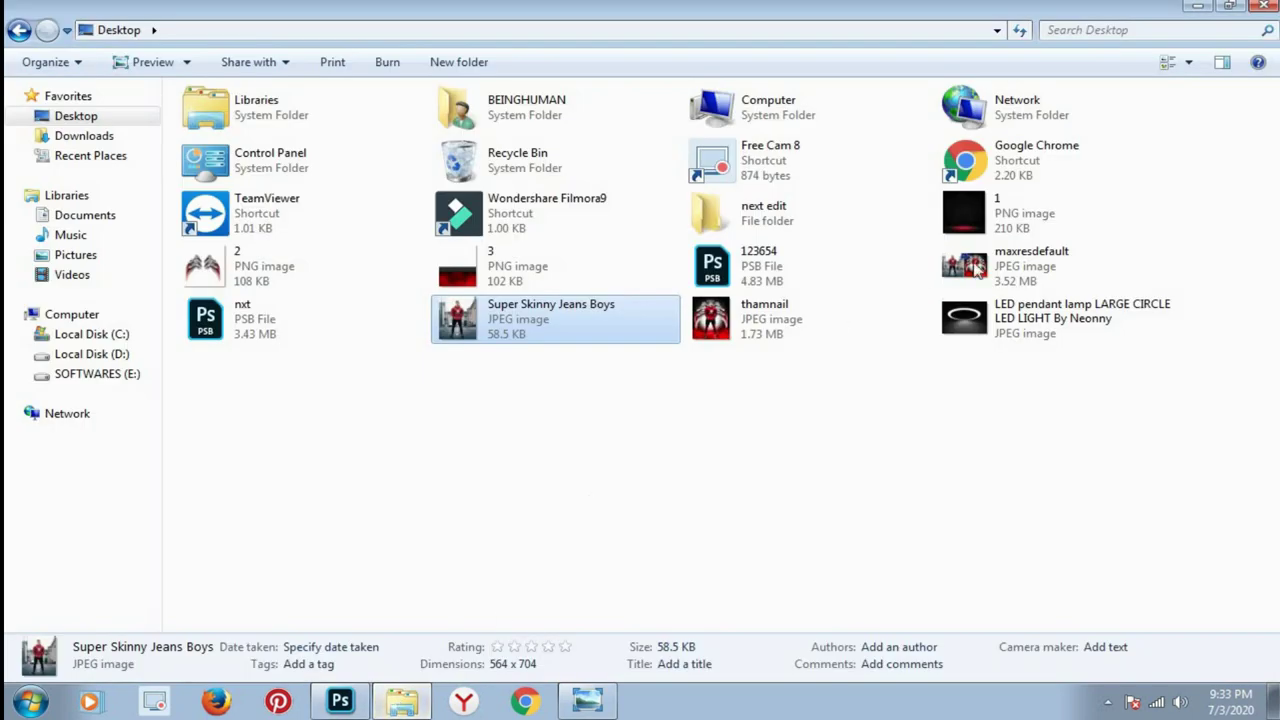
mouse_move(205, 265)
left_mouse_down()
mouse_move(347, 706)
mouse_move(432, 408)
left_mouse_up()
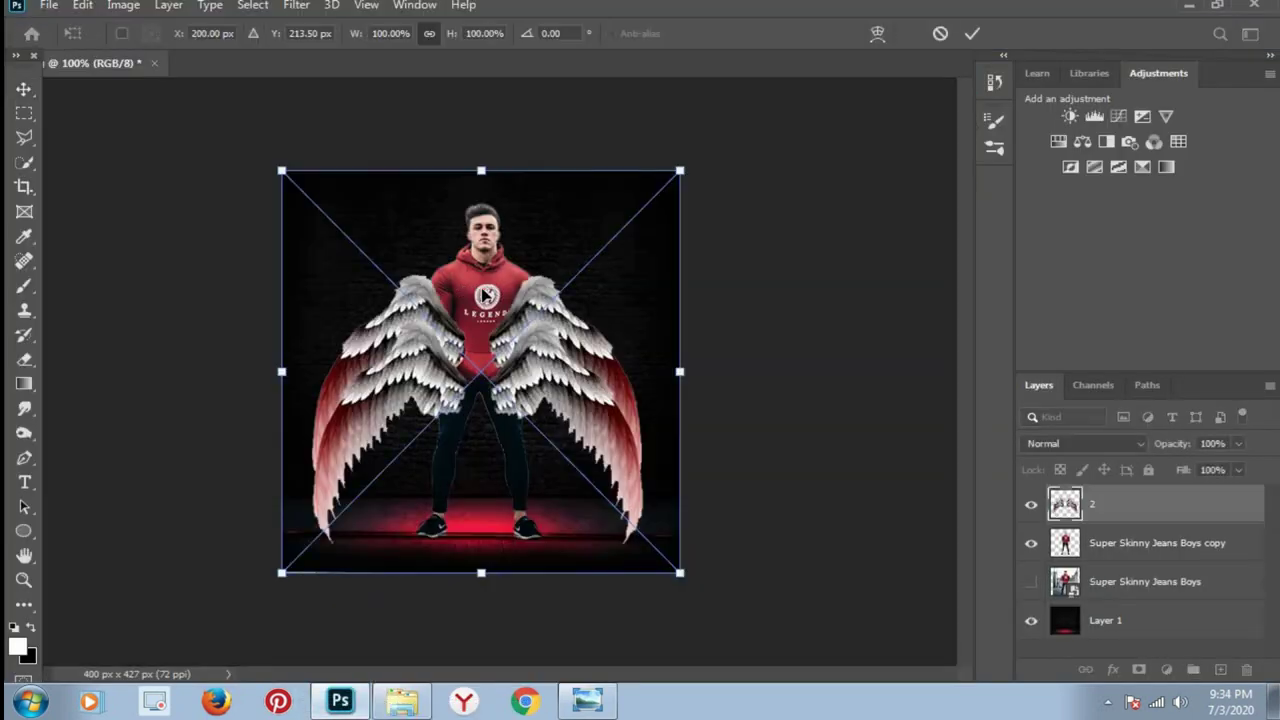
left_click(972, 34)
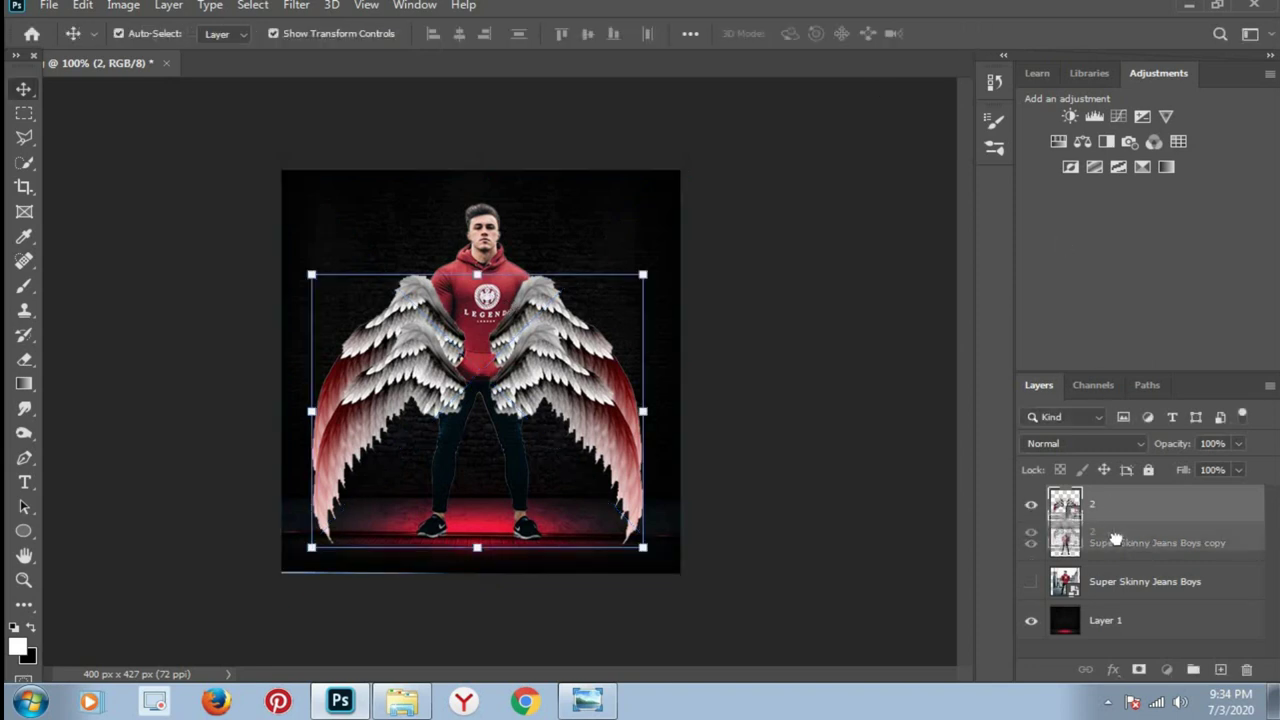
left_click_drag(1111, 507, 1130, 558)
Raise the wings so they spread out from the man's shoulders.
left_click_drag(570, 392, 573, 349)
key("Right")
key("Right")
key("Up")
key("Up")
key("Up")
key("Up")
key("Up")
key("Up")
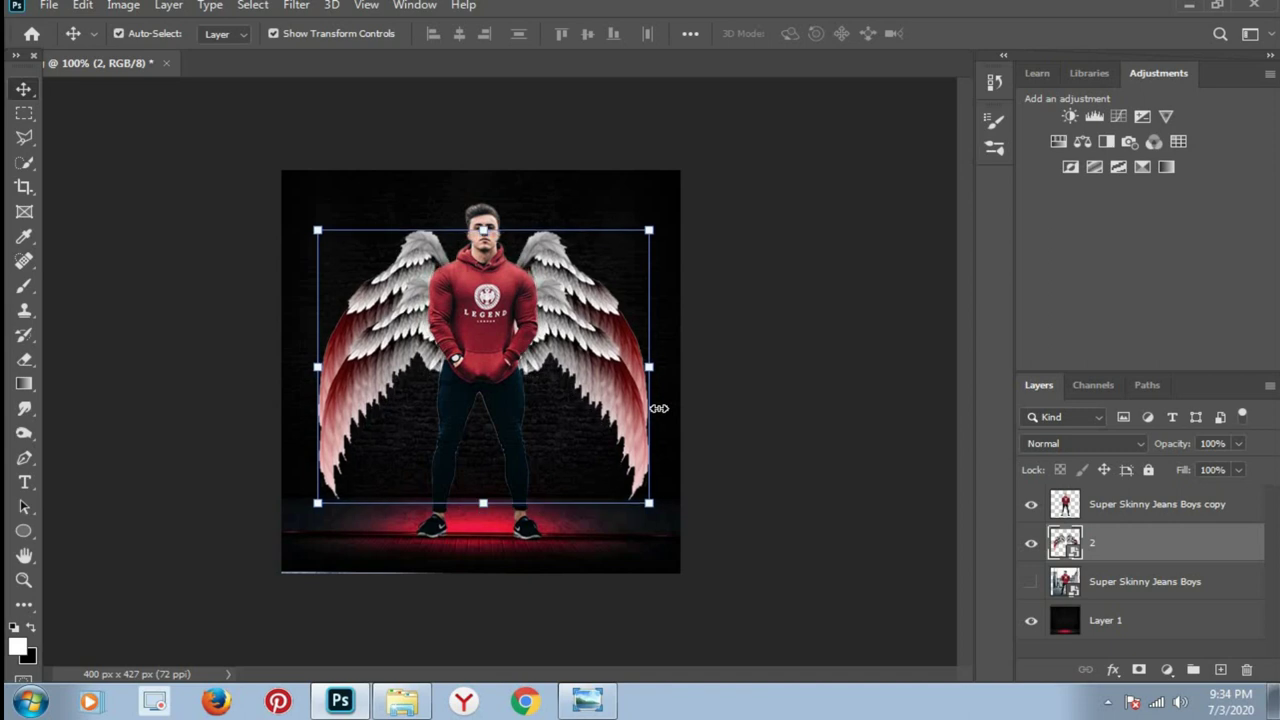
left_click(818, 450)
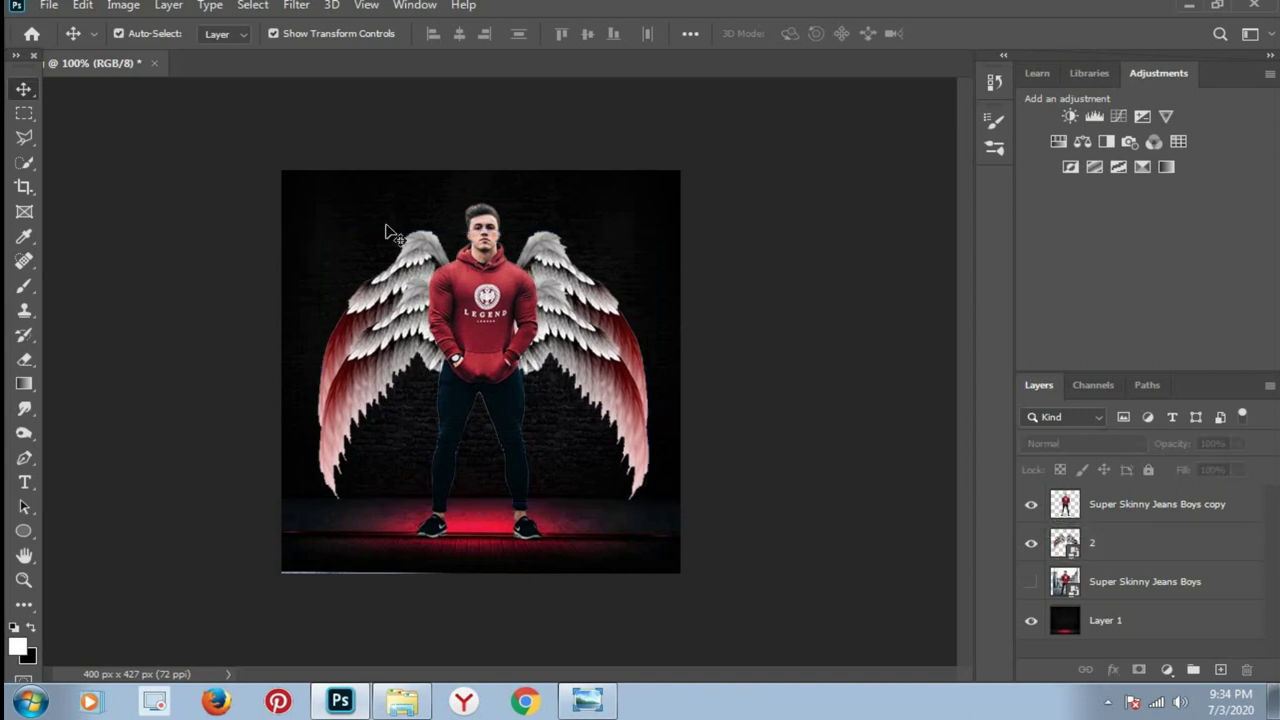
mouse_move(402, 701)
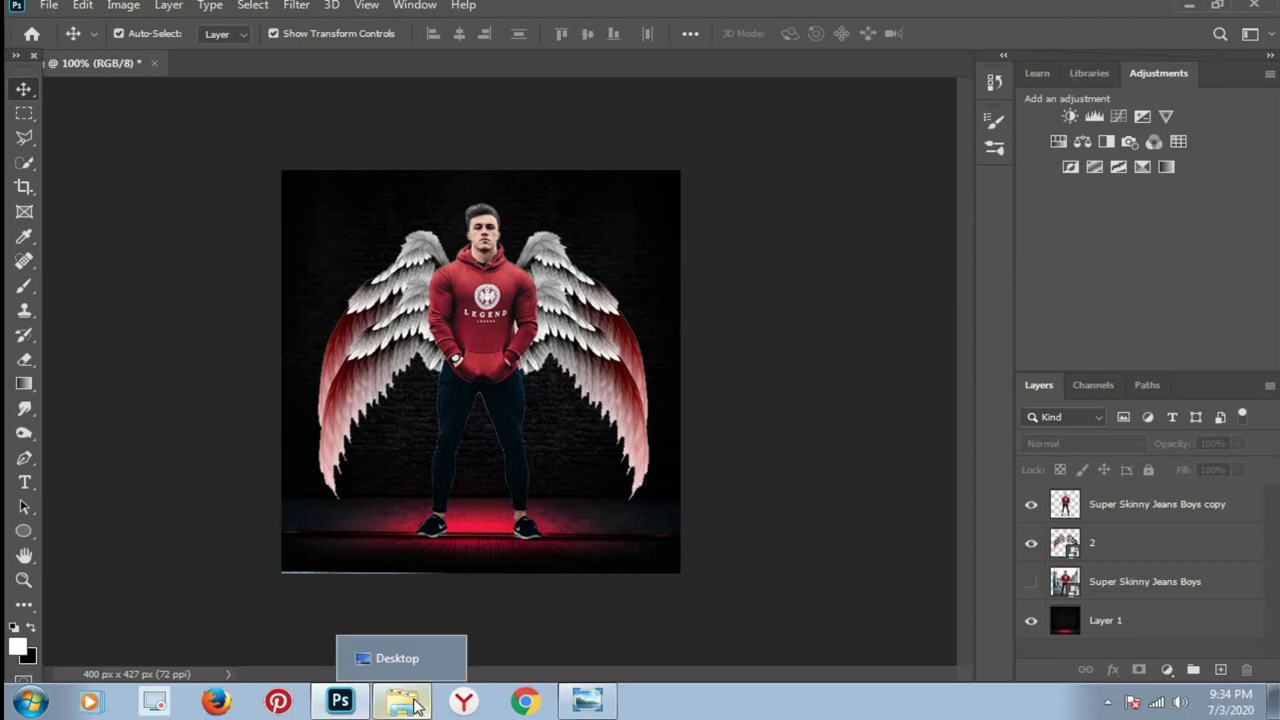
Place the LED pendant lamp image, scaled to 33.66%, centred above the man's head.
left_click(415, 705)
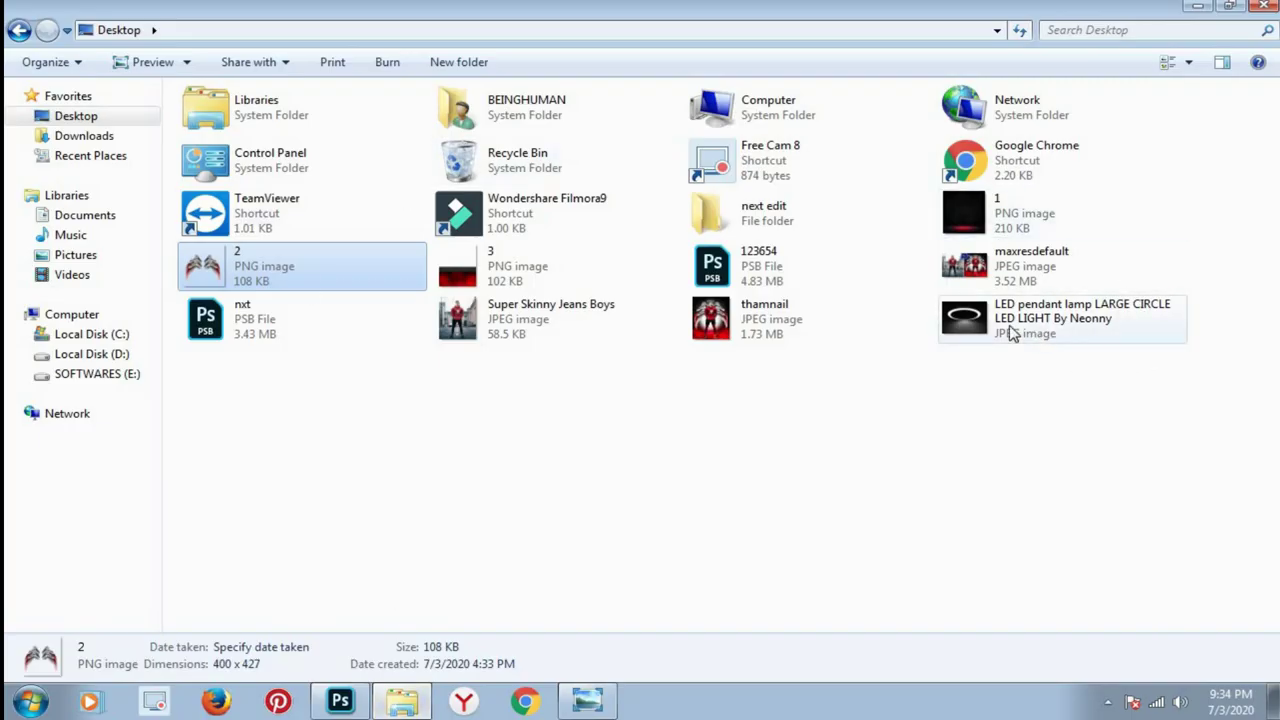
mouse_move(1012, 333)
left_mouse_down()
mouse_move(340, 705)
mouse_move(512, 347)
left_mouse_up()
left_click_drag(541, 263, 541, 186)
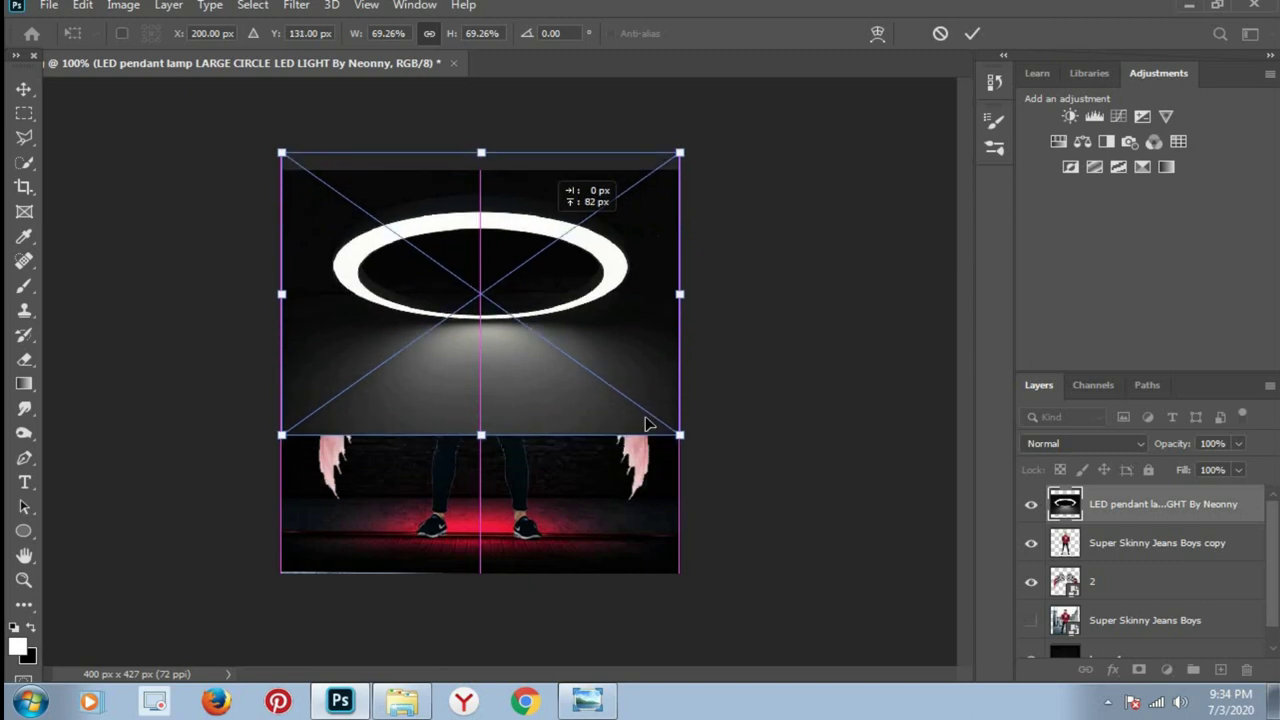
left_click_drag(679, 427, 474, 288)
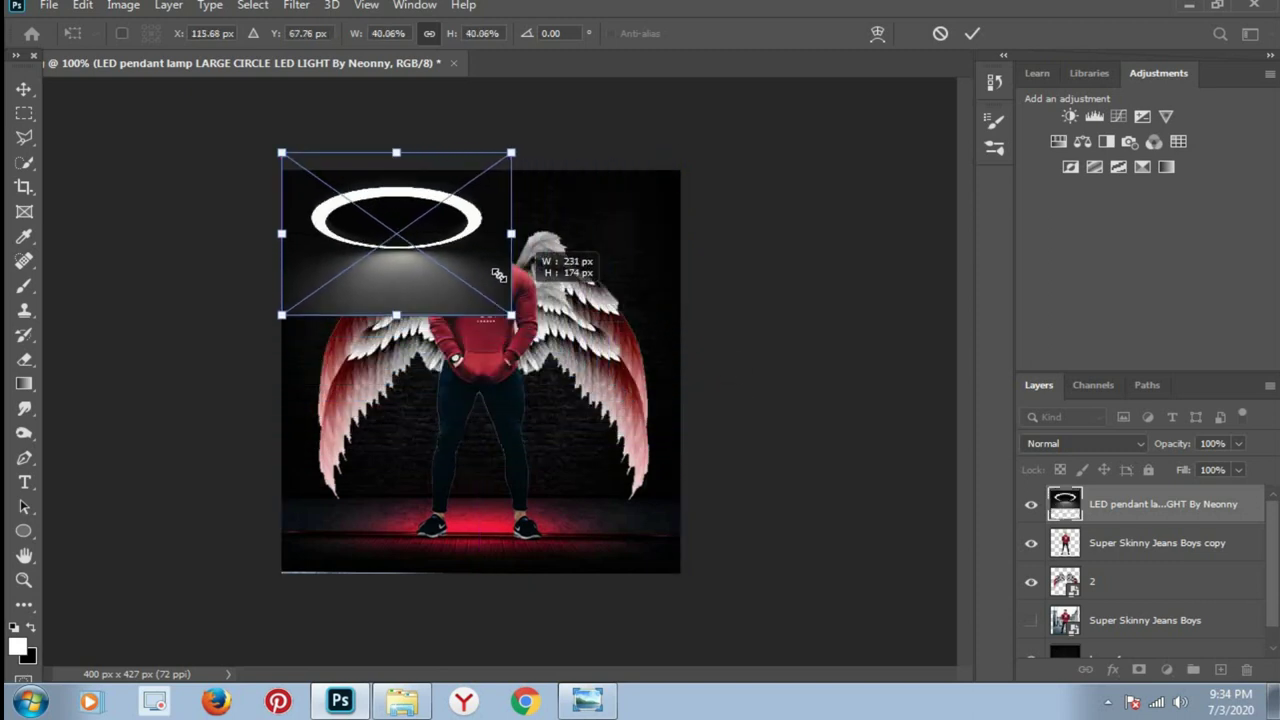
left_click_drag(437, 210, 530, 222)
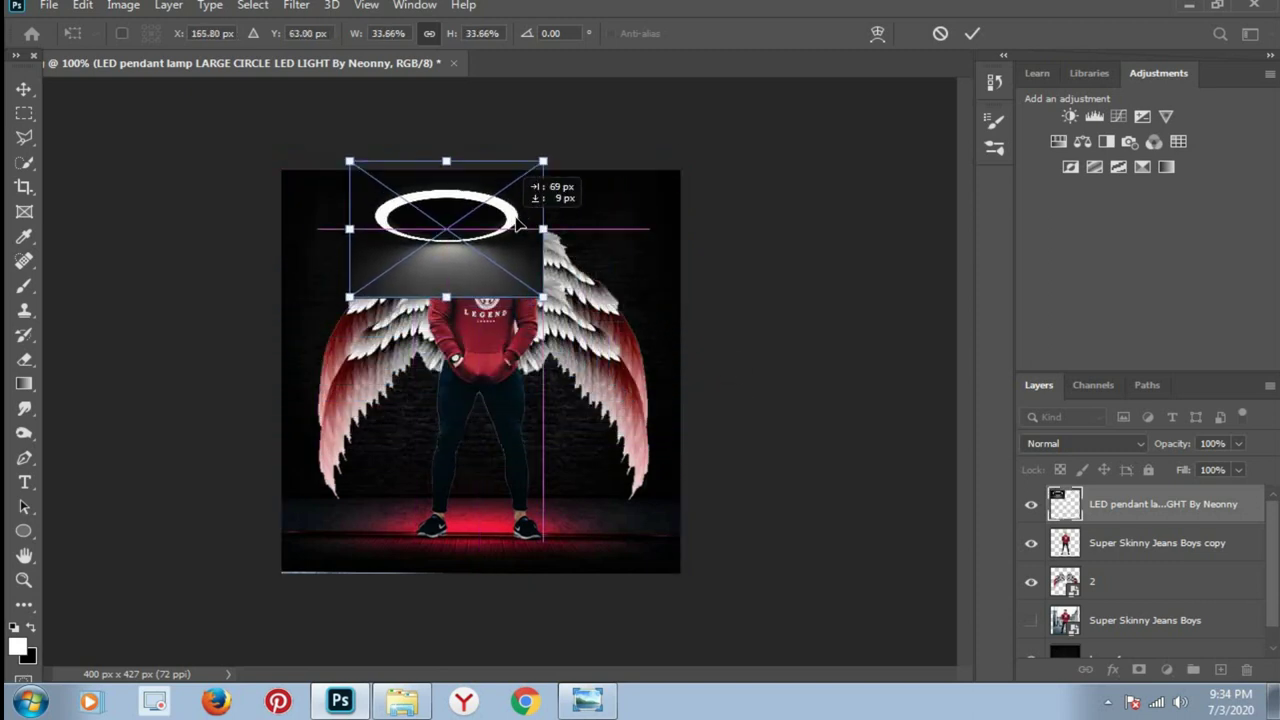
left_click(973, 34)
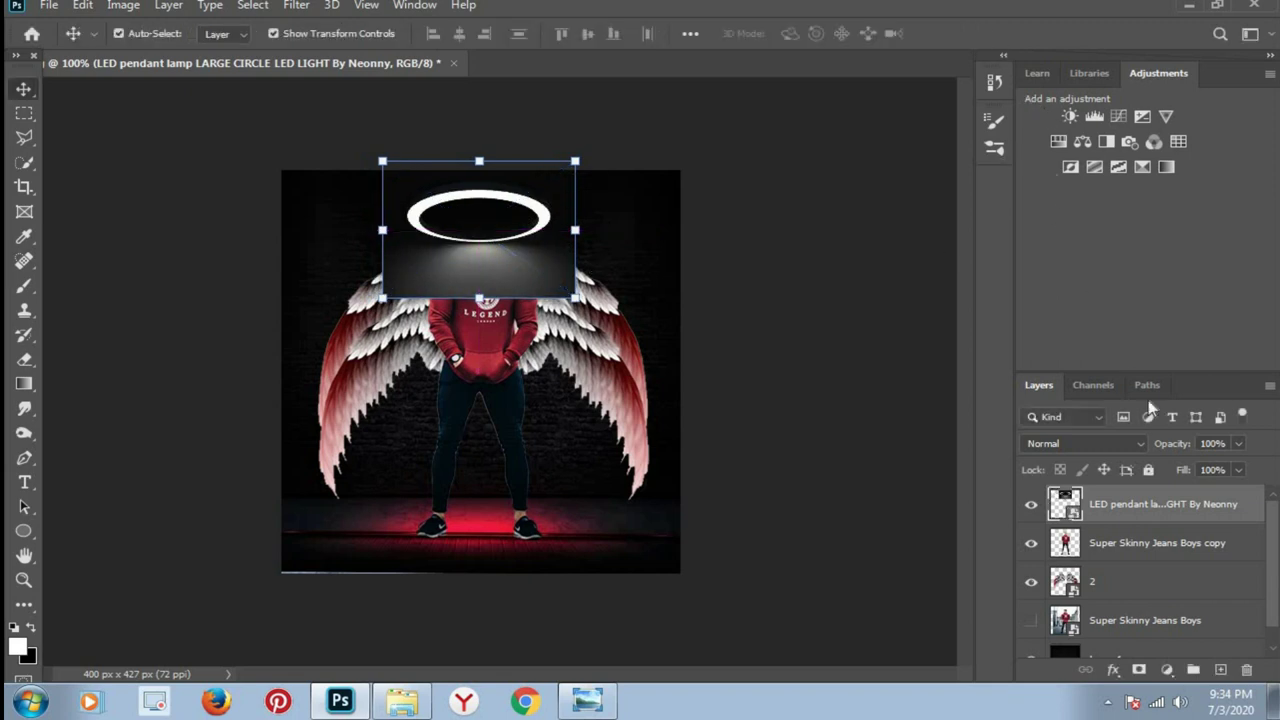
Rasterize the halo layer, set it to Screen blending, and move it below the man.
right_click(1254, 518)
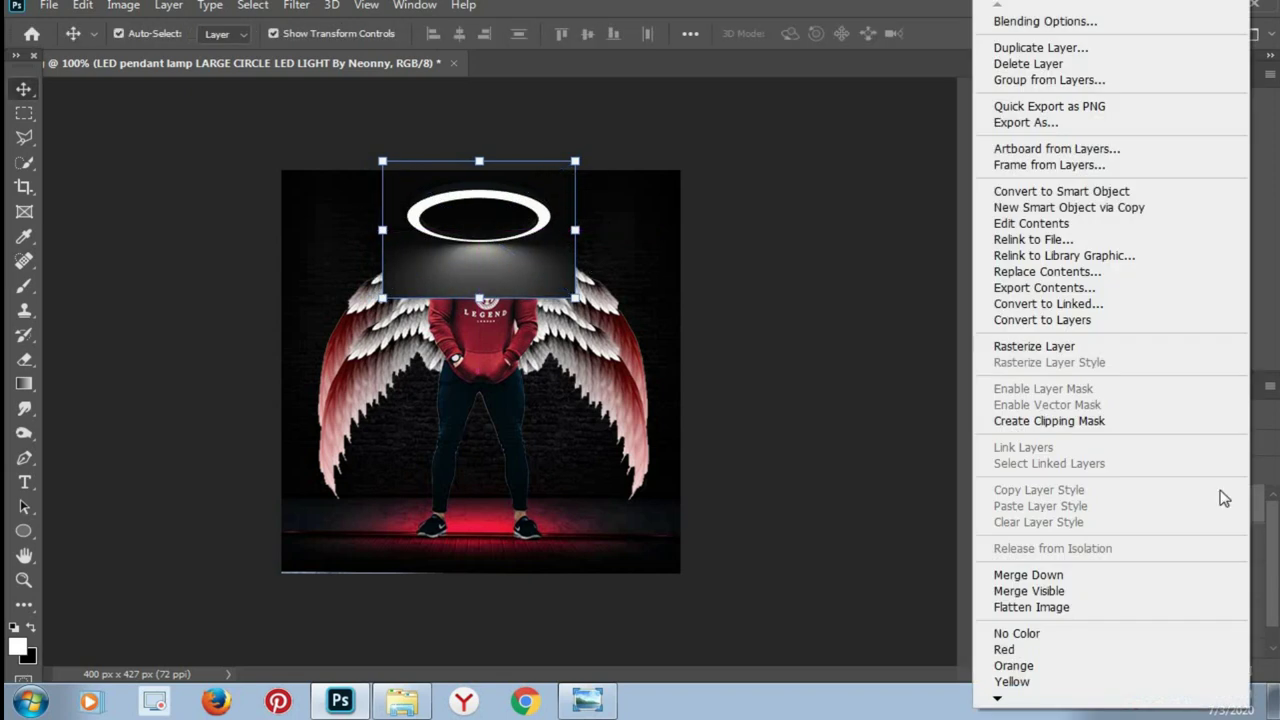
left_click(1050, 350)
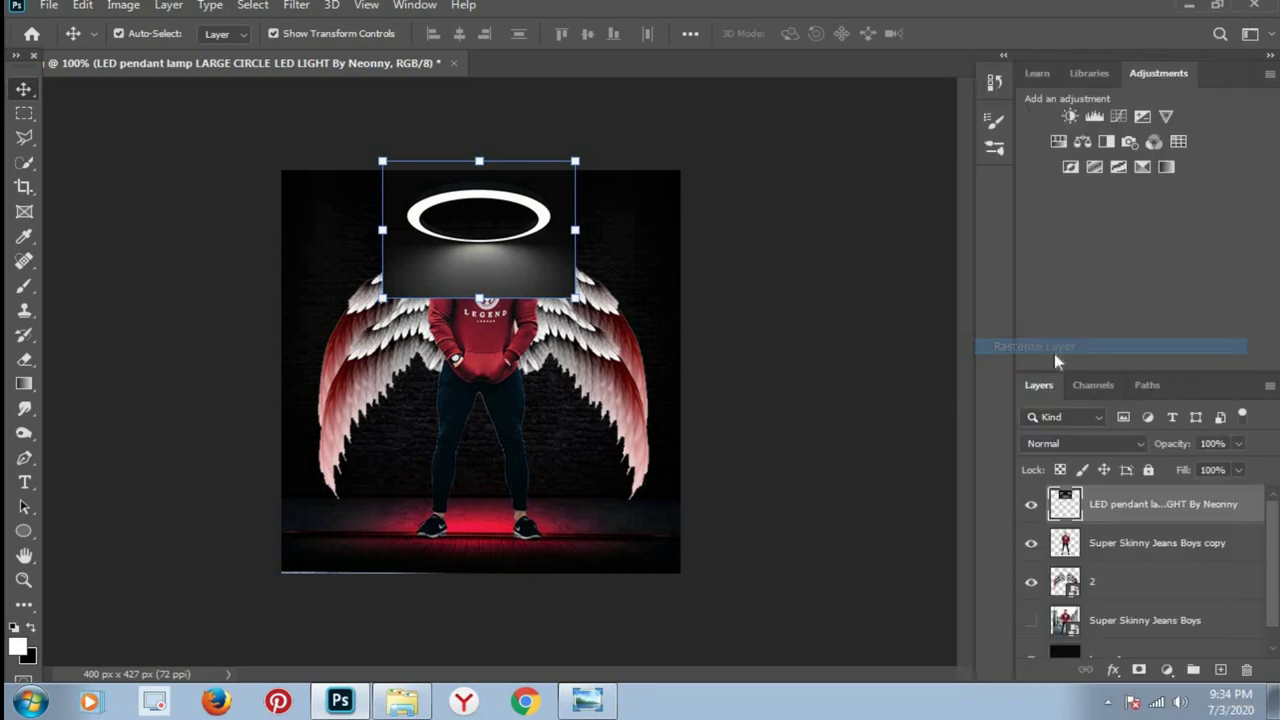
left_click(1136, 442)
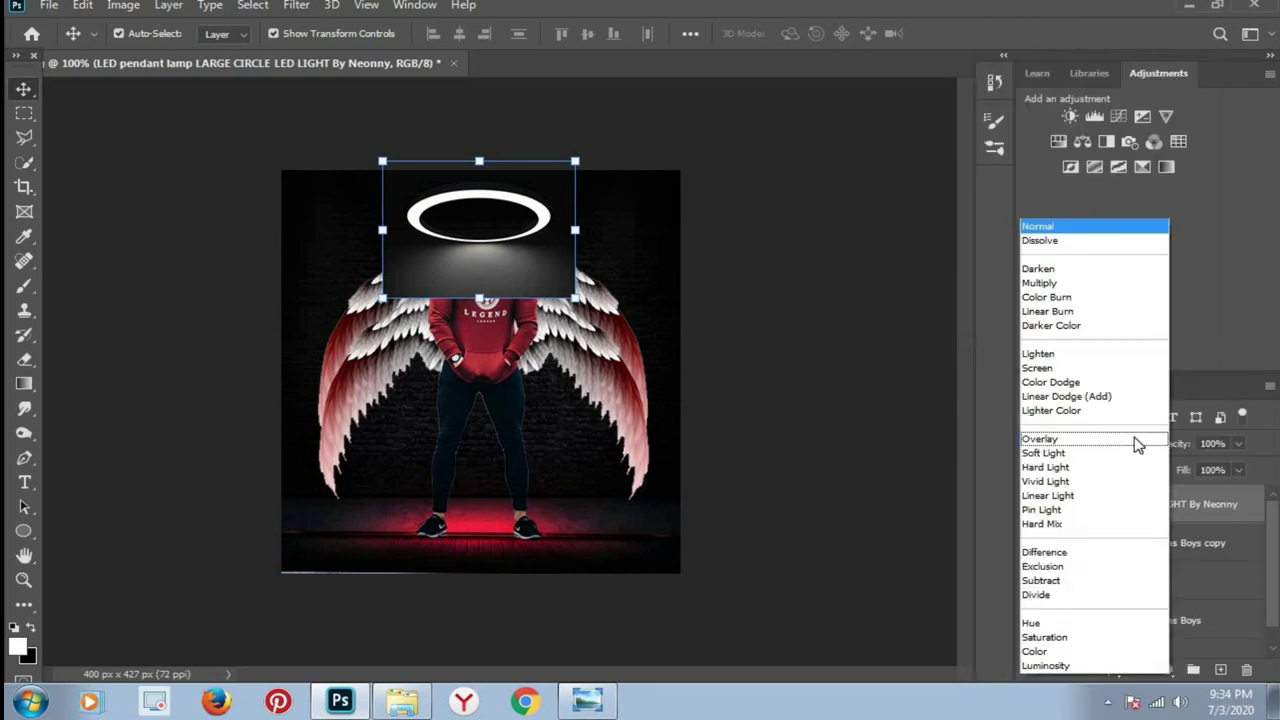
left_click(1073, 370)
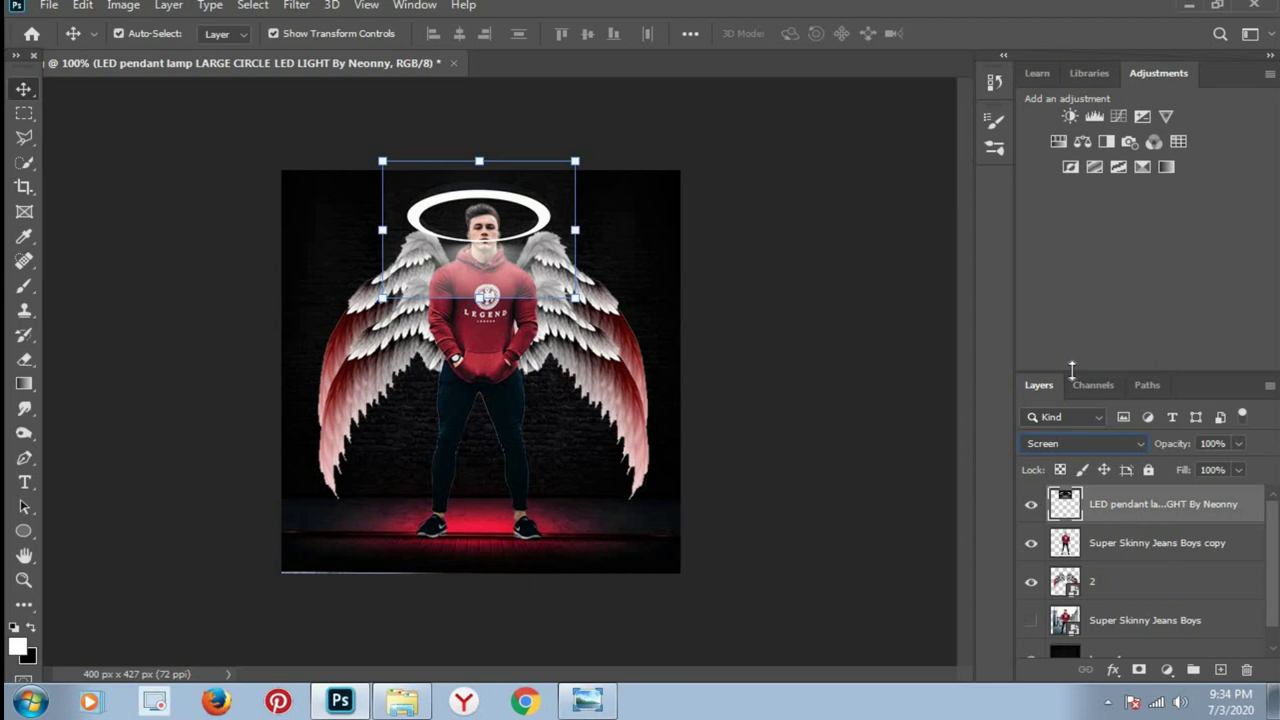
left_click_drag(1182, 514, 1171, 564)
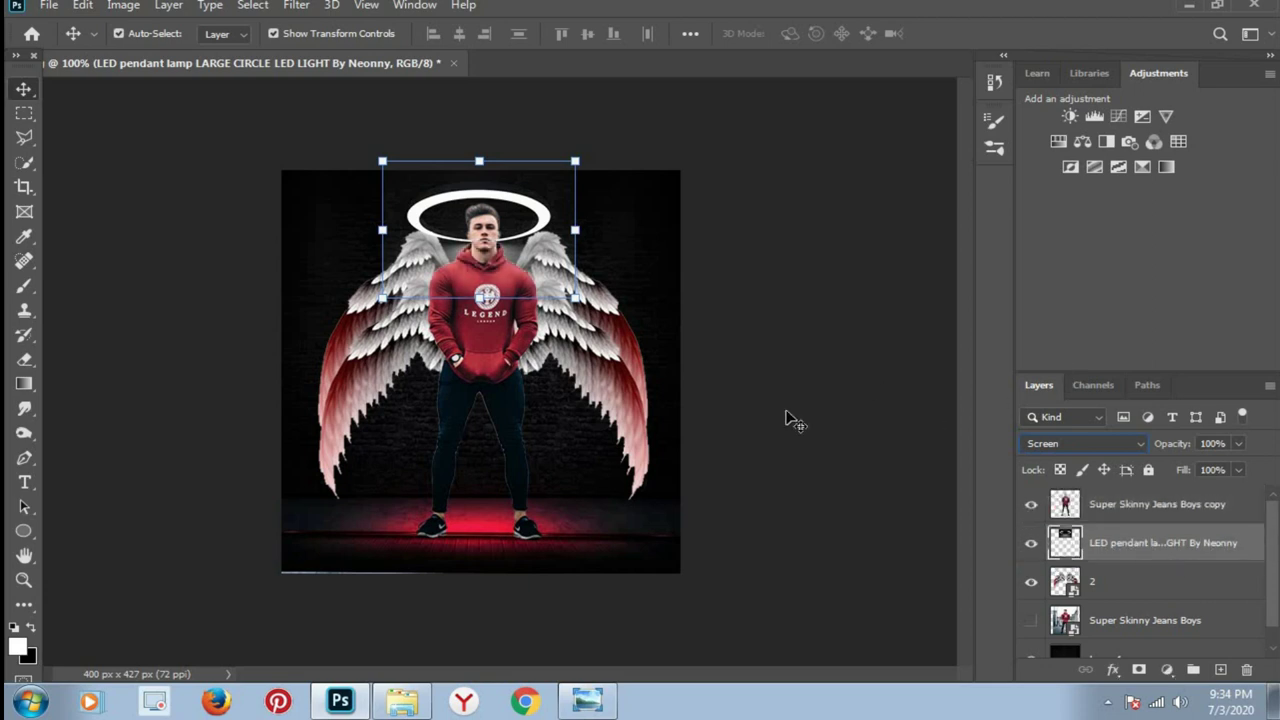
key("Down")
key("Down")
key("Down")
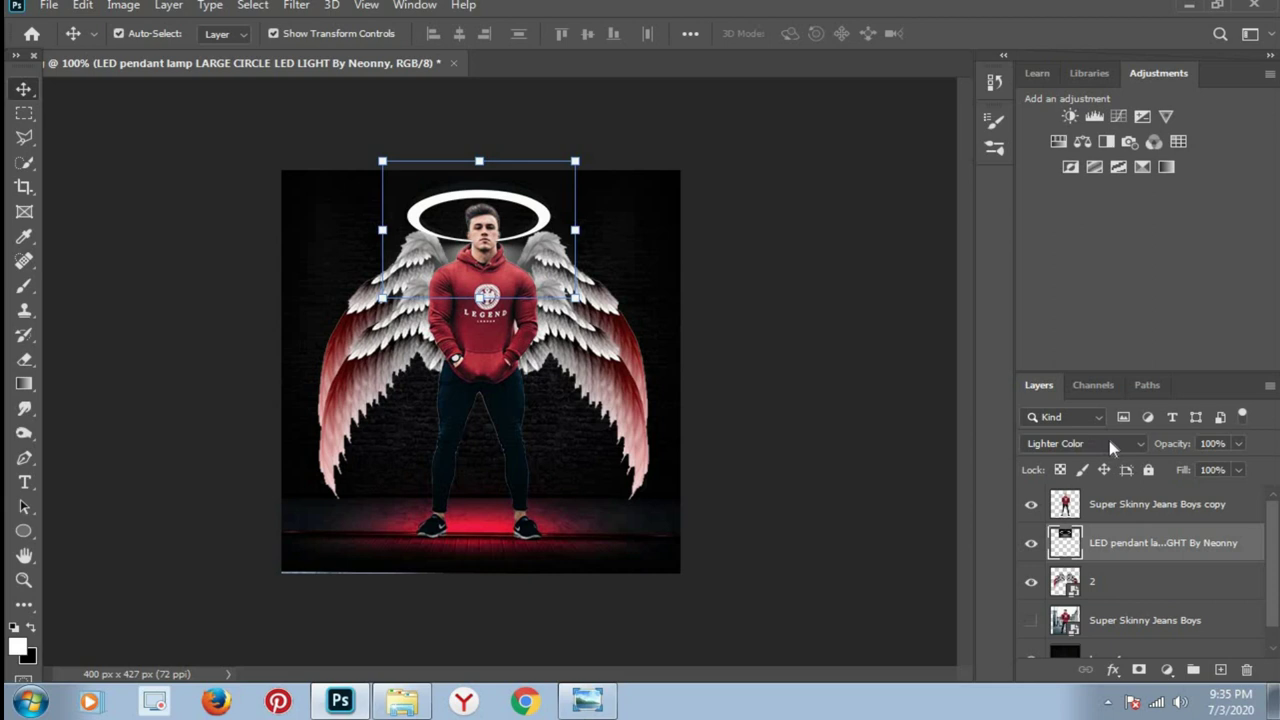
key("Up")
key("Up")
key("Up")
Resize the halo to 73.62% and centre it just above the man's head.
left_click_drag(545, 228, 550, 238)
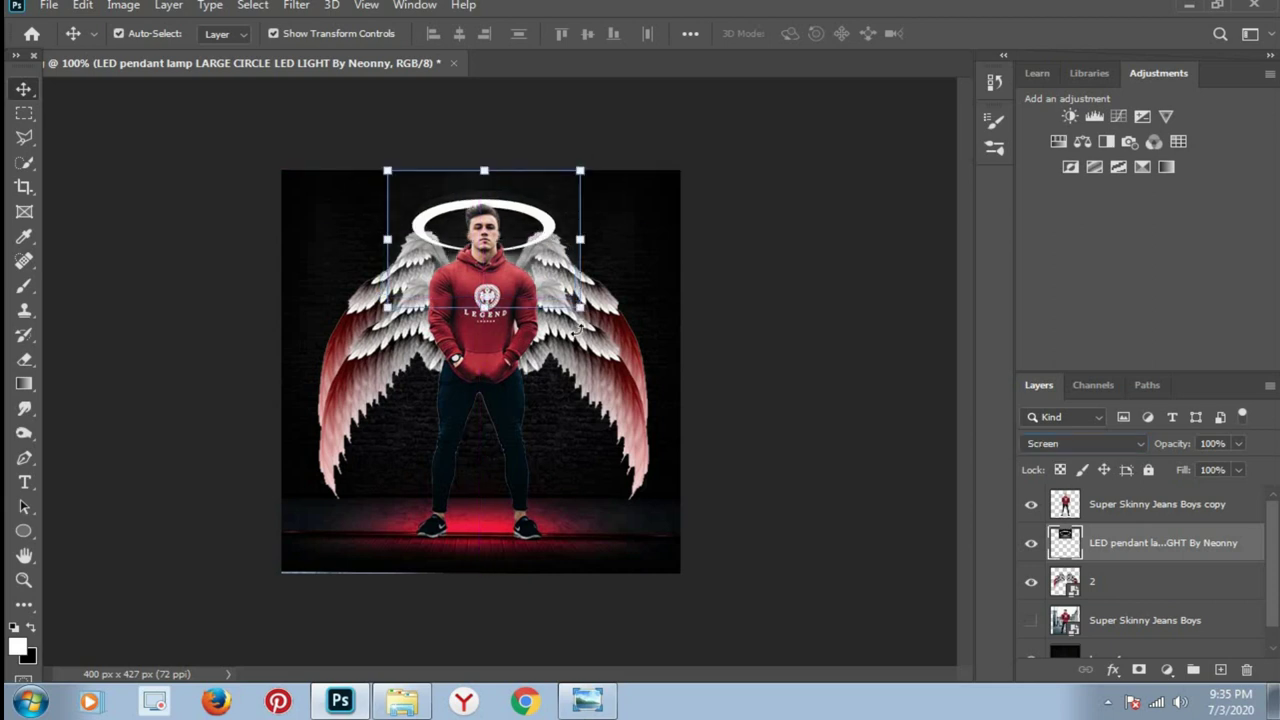
left_click_drag(582, 310, 529, 270)
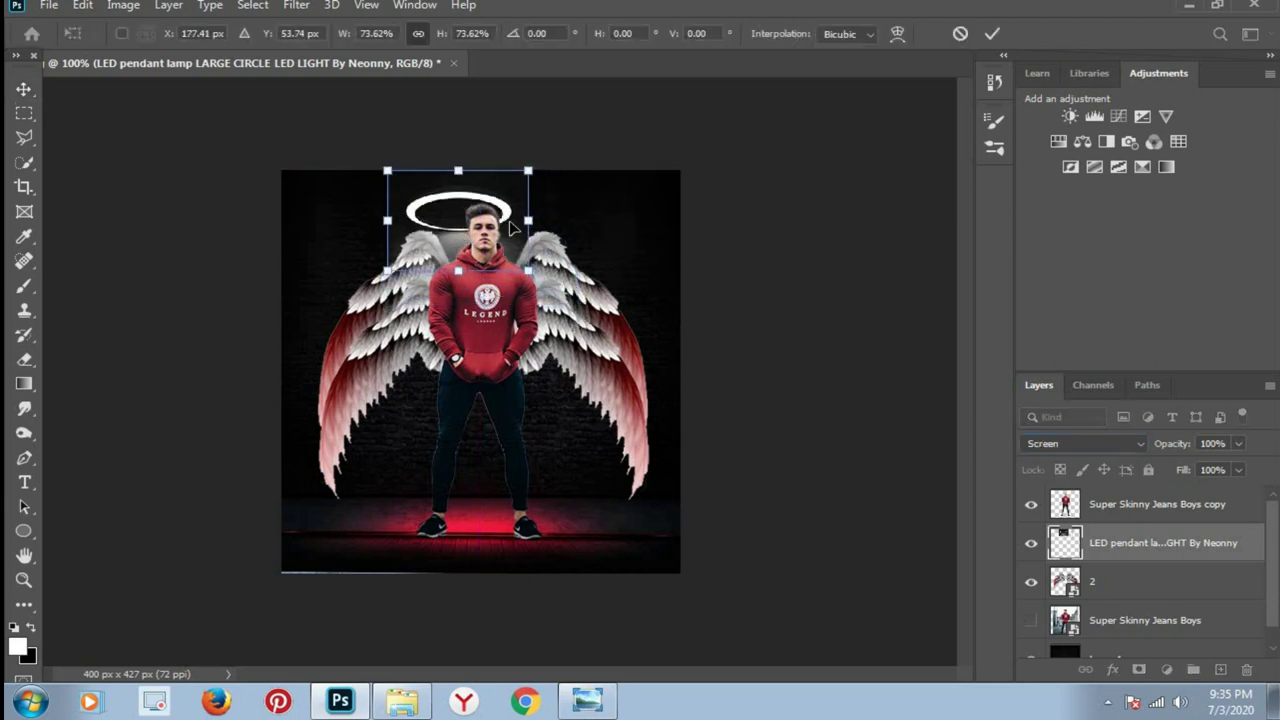
key("Return")
left_click_drag(520, 220, 547, 220)
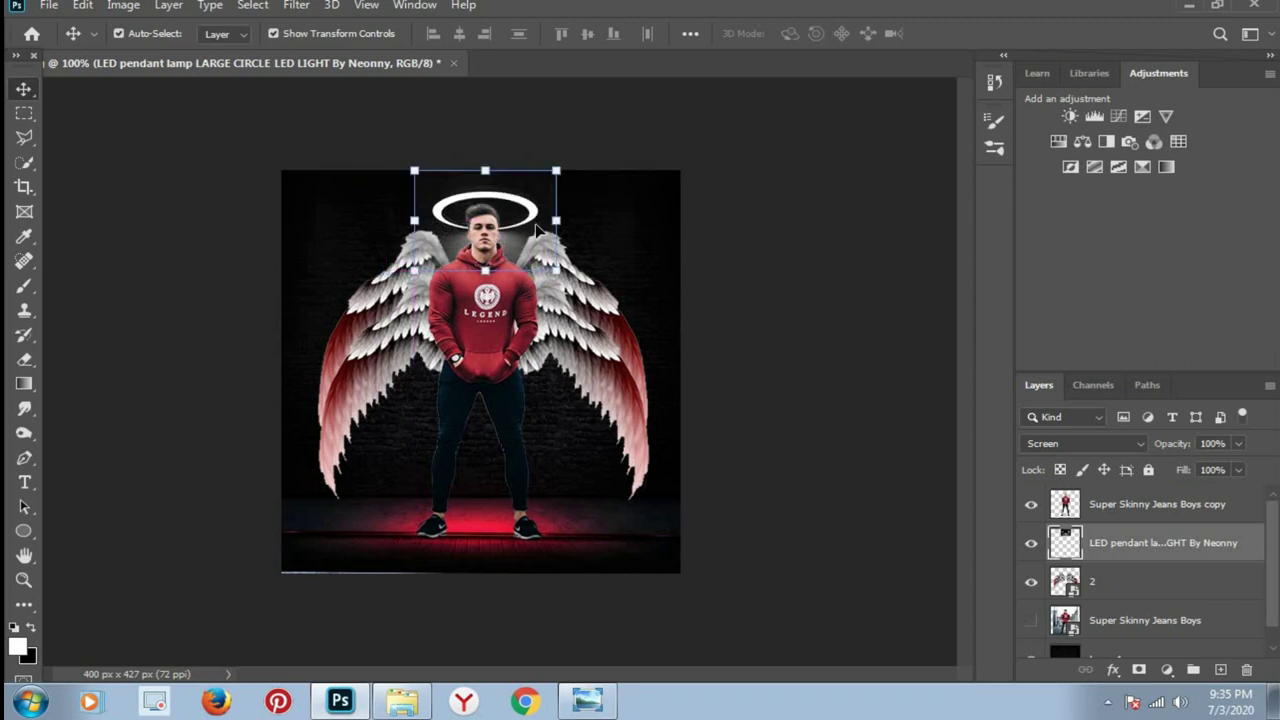
key("Down")
key("Down")
key("Down")
key("Down")
key("Left")
key("Left")
key("Down")
key("Down")
left_click_drag(820, 346, 826, 312)
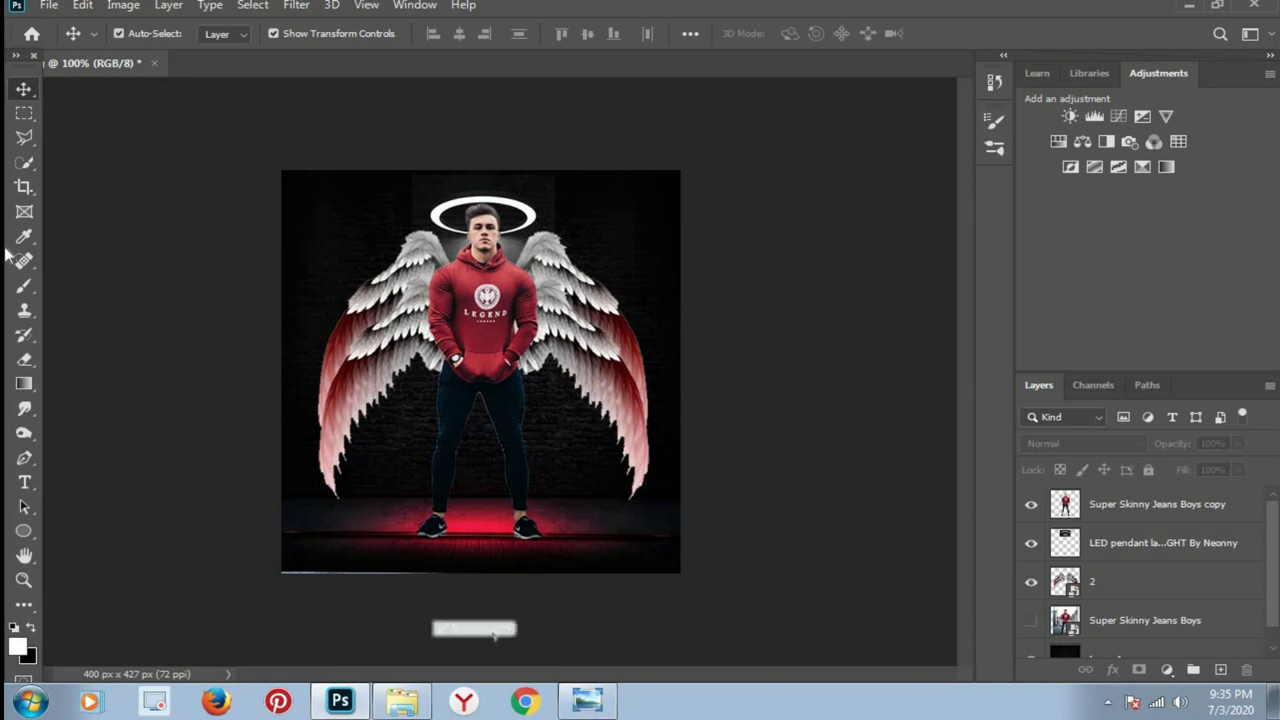
Erase parts of the LED pendant halo layer with a smaller, soft 22%-opacity eraser.
left_click(25, 362)
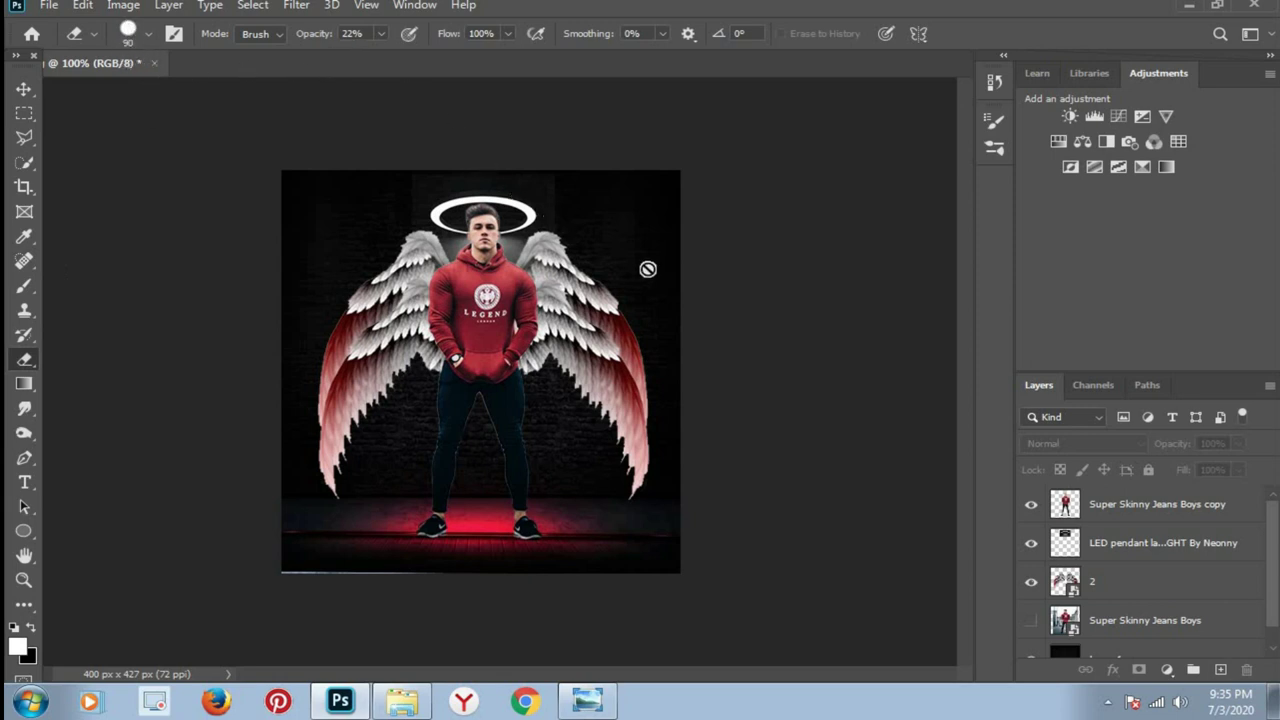
left_click(1178, 553)
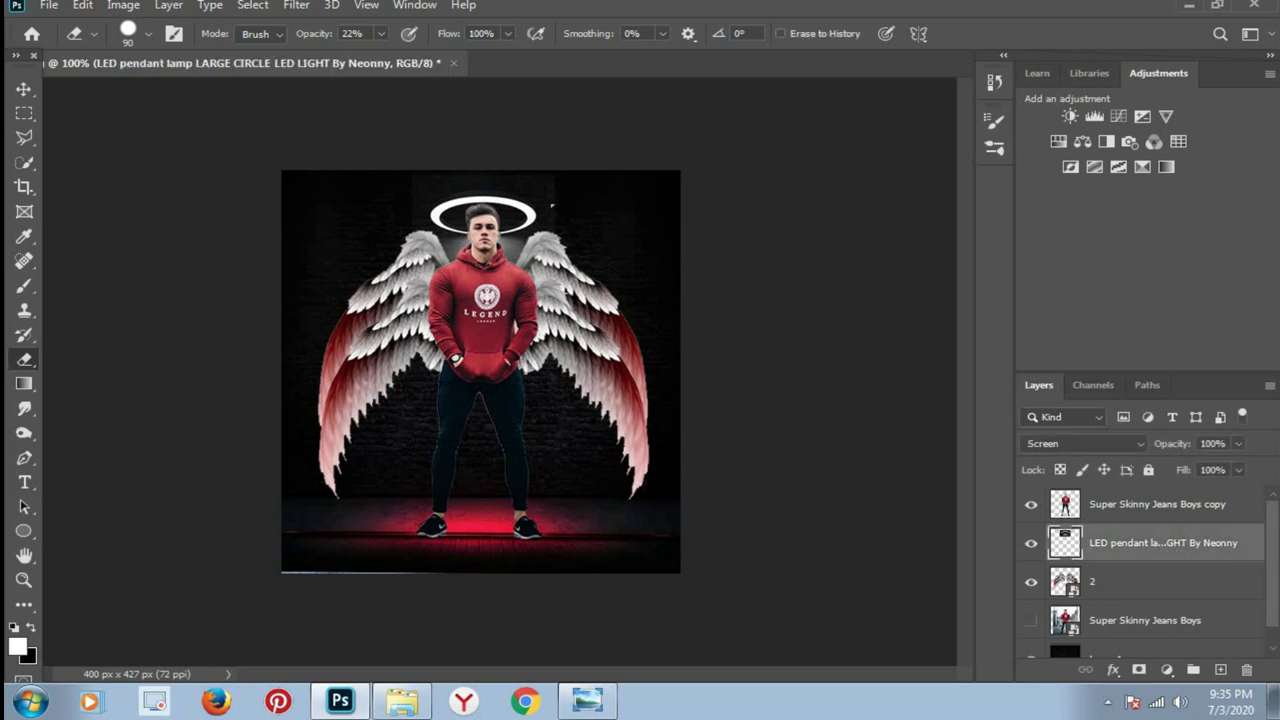
key("bracketleft")
key("bracketleft")
key("bracketleft")
key("v")
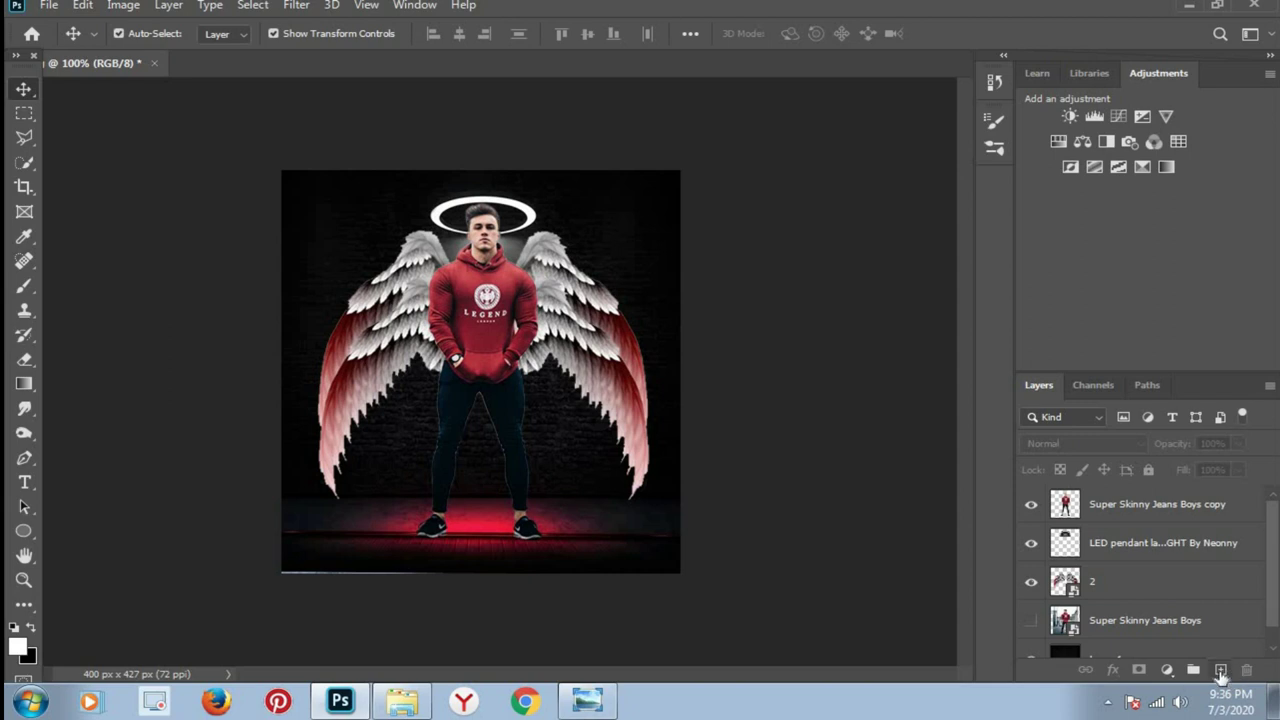
Paint a soft white glow on a new layer with a 136 px brush.
left_click(1221, 670)
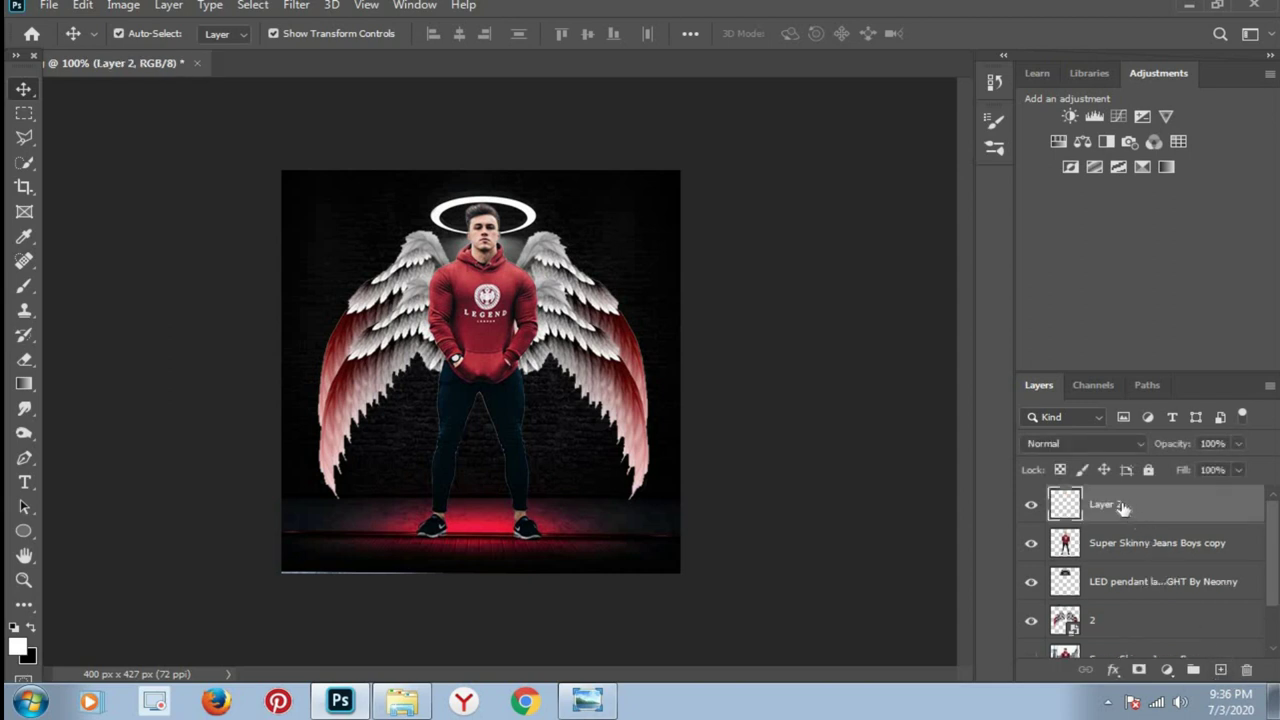
left_click(25, 289)
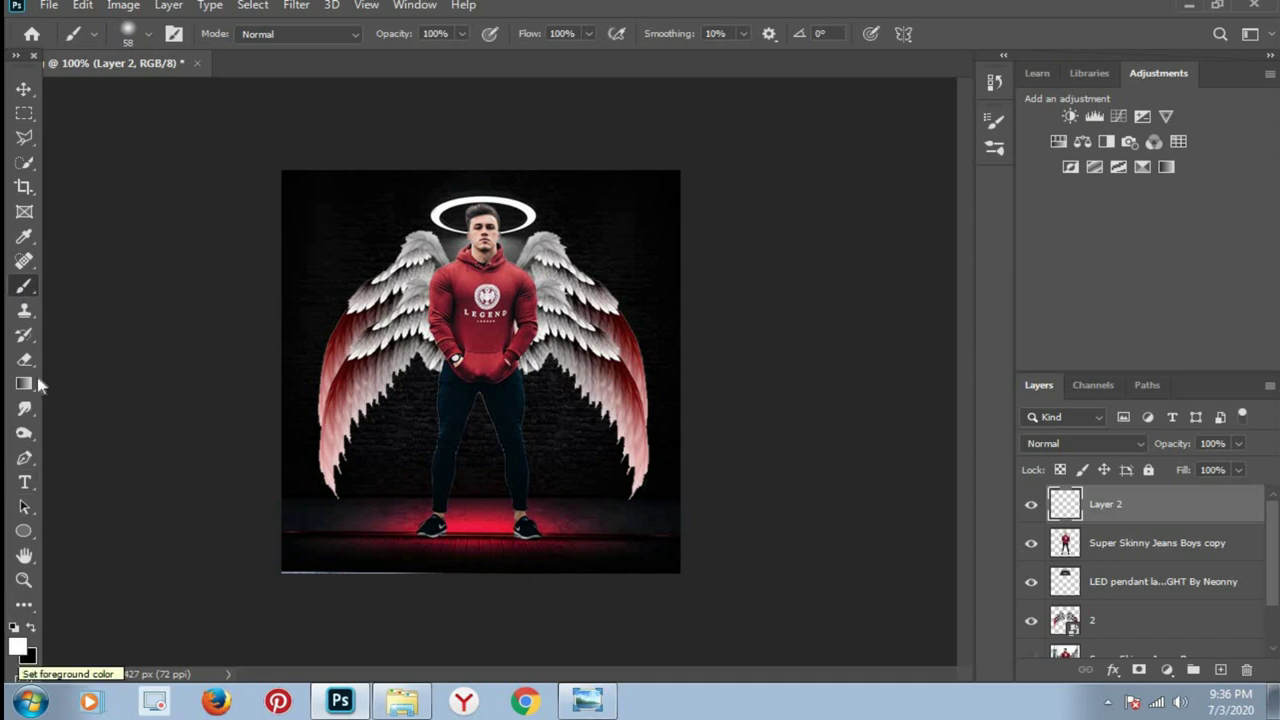
left_click(148, 38)
left_click_drag(154, 96, 193, 104)
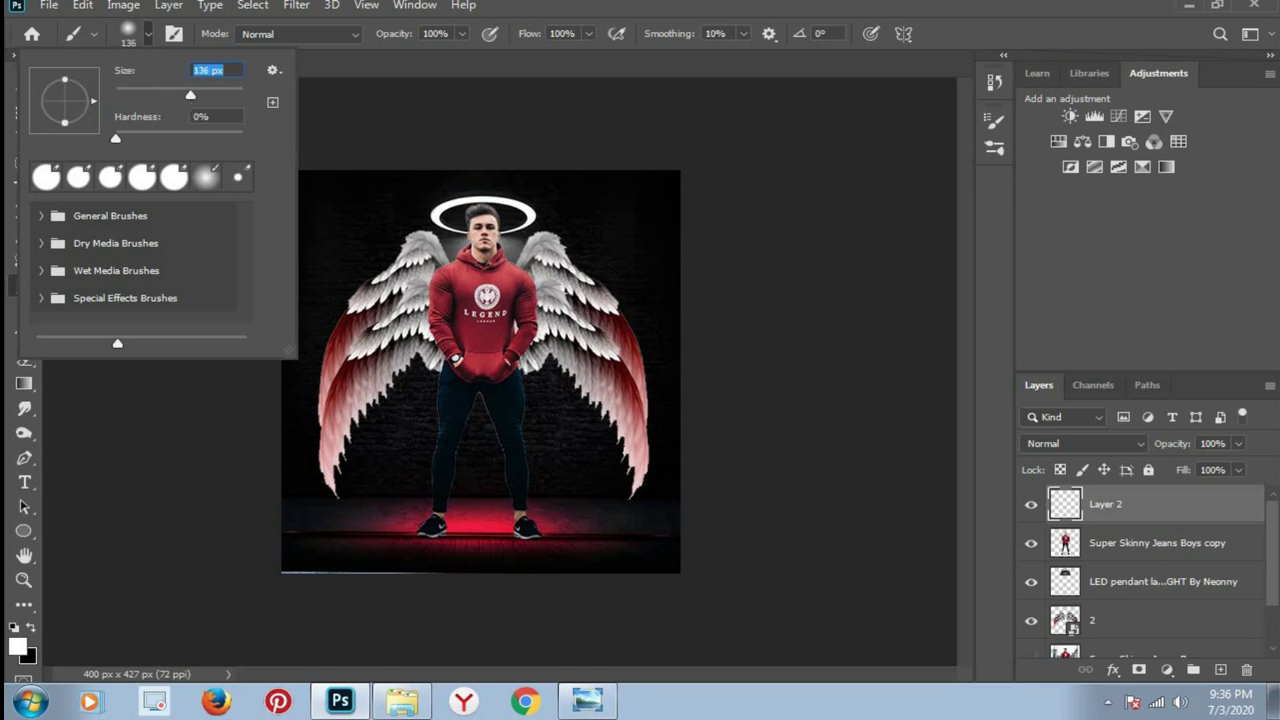
key("Return")
left_click(483, 310)
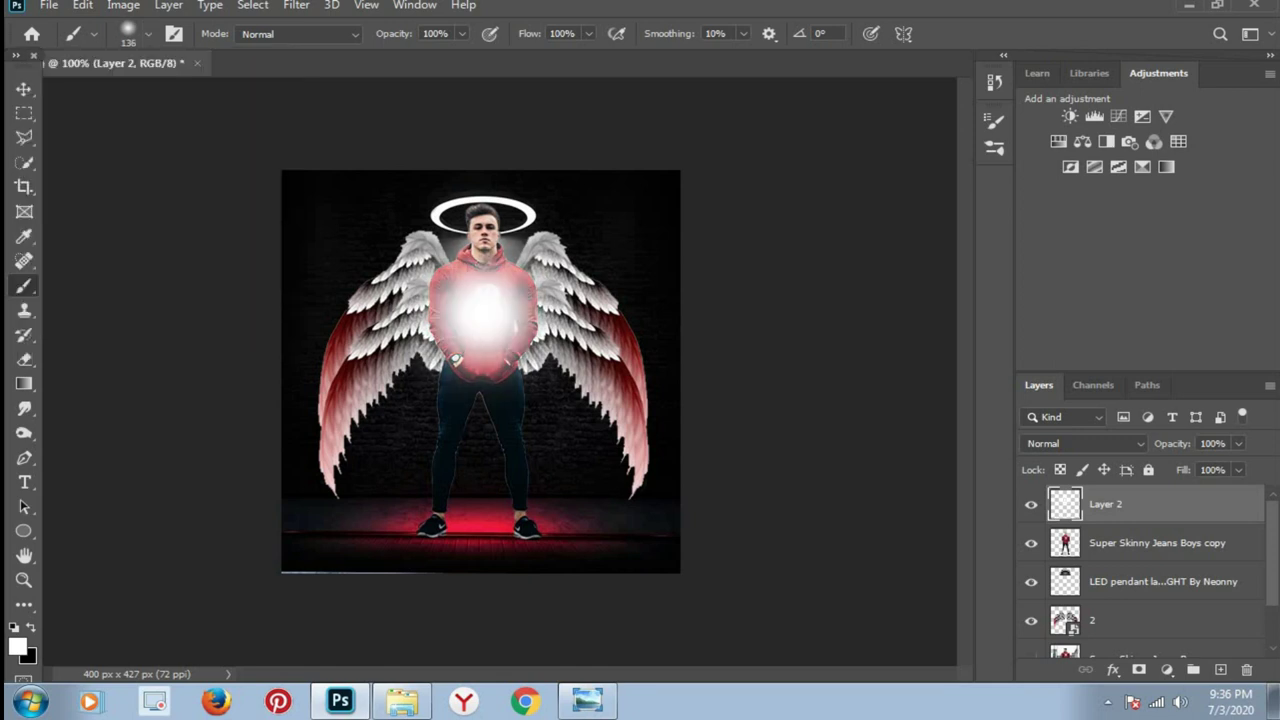
left_click(483, 312)
Move the glow layer beneath the wings and enlarge it to 108.62%.
left_click(24, 89)
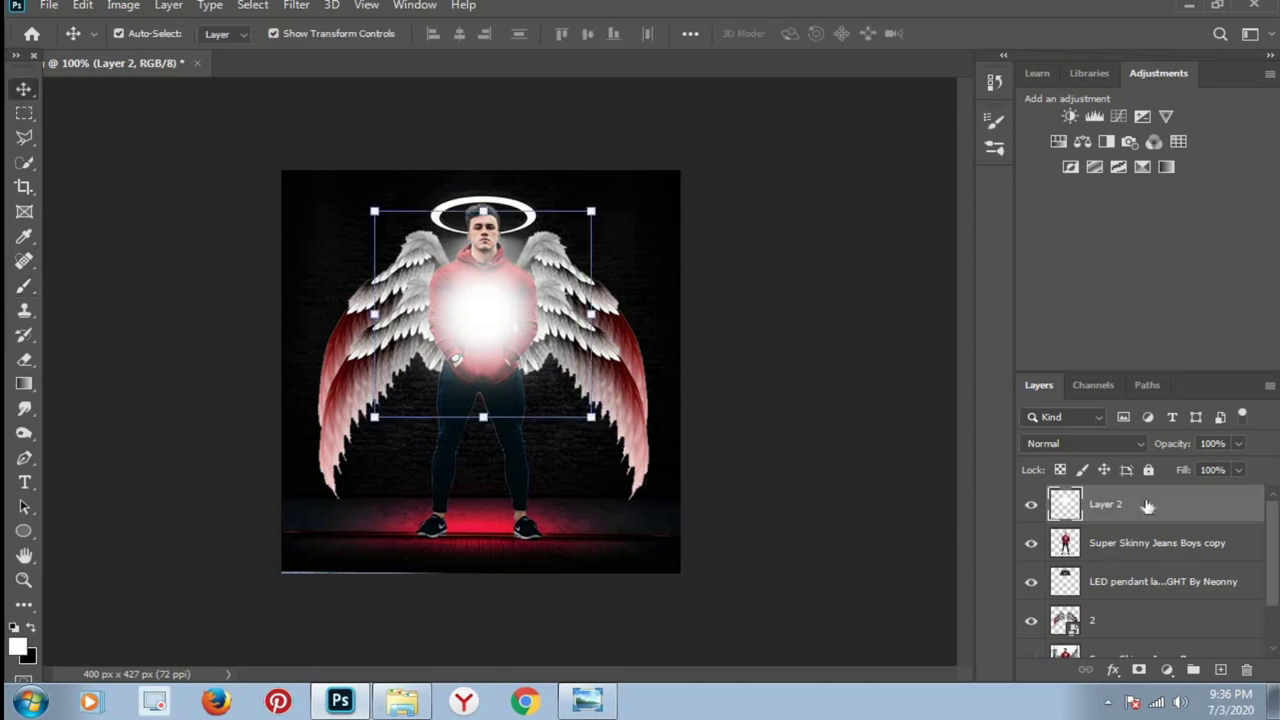
left_click_drag(1138, 510, 1135, 560)
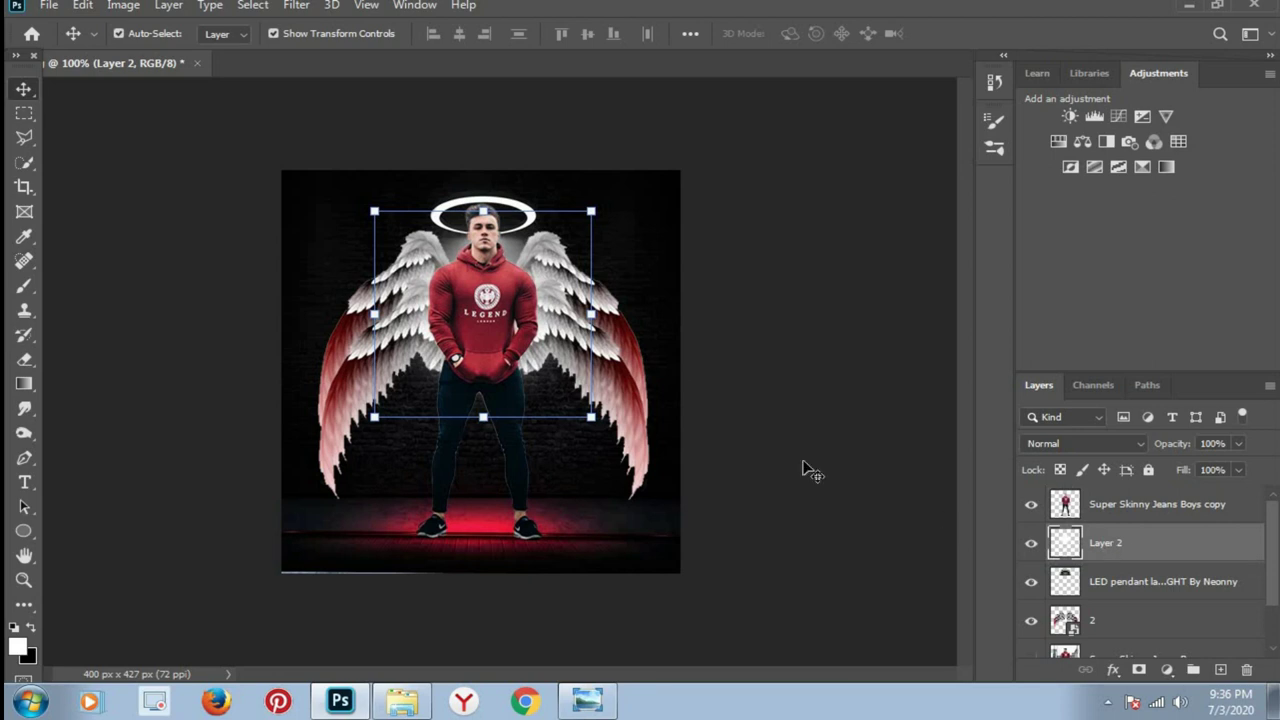
left_click_drag(597, 420, 656, 525)
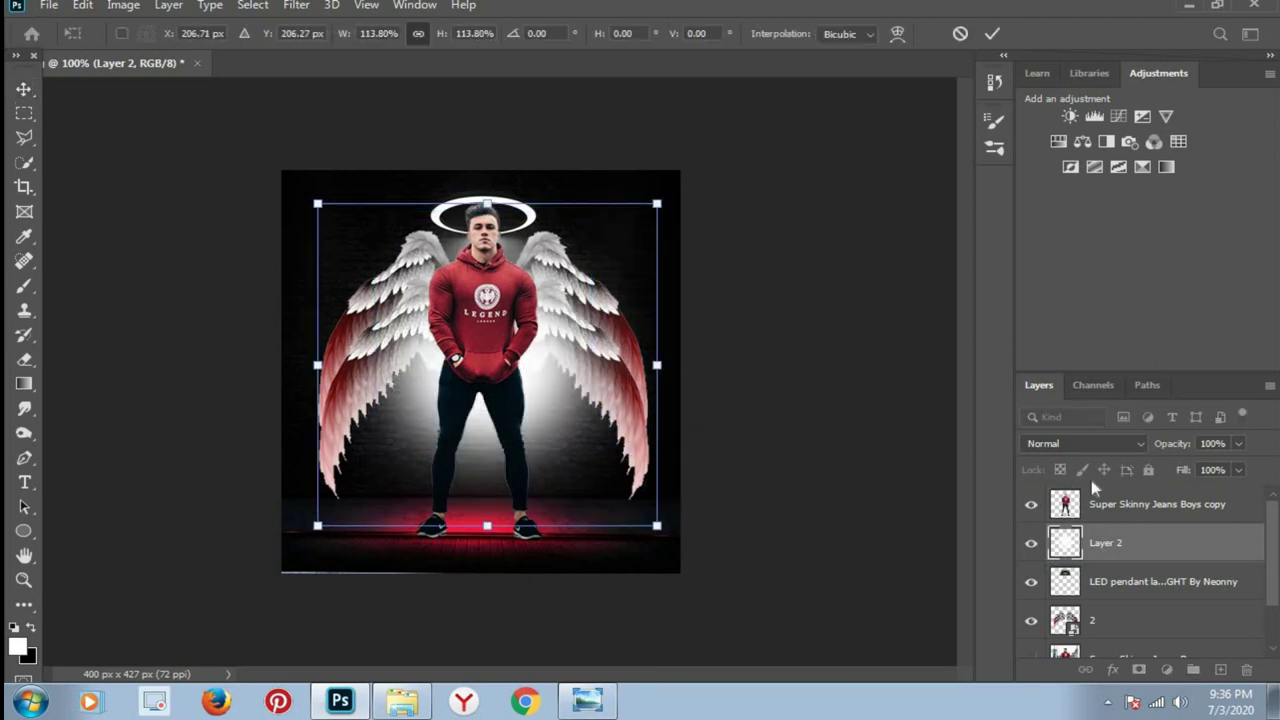
left_click_drag(1118, 551, 1128, 638)
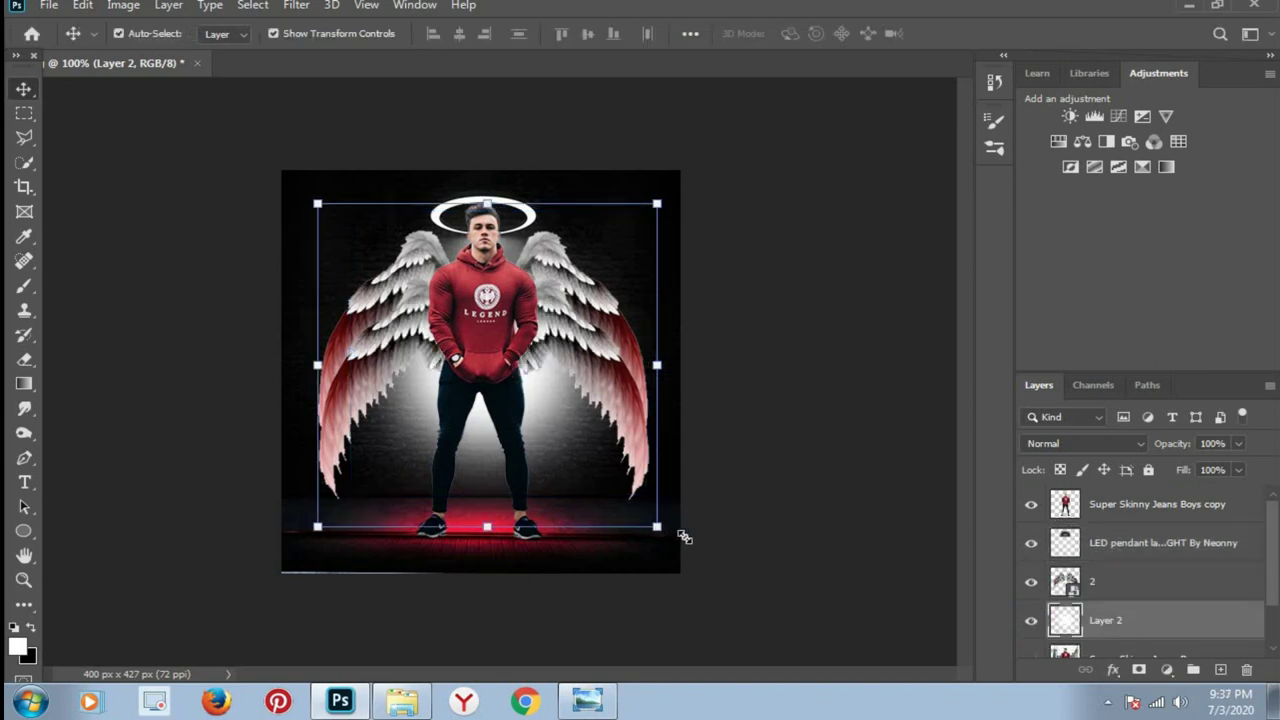
left_click_drag(684, 537, 712, 560)
left_click_drag(539, 409, 516, 395)
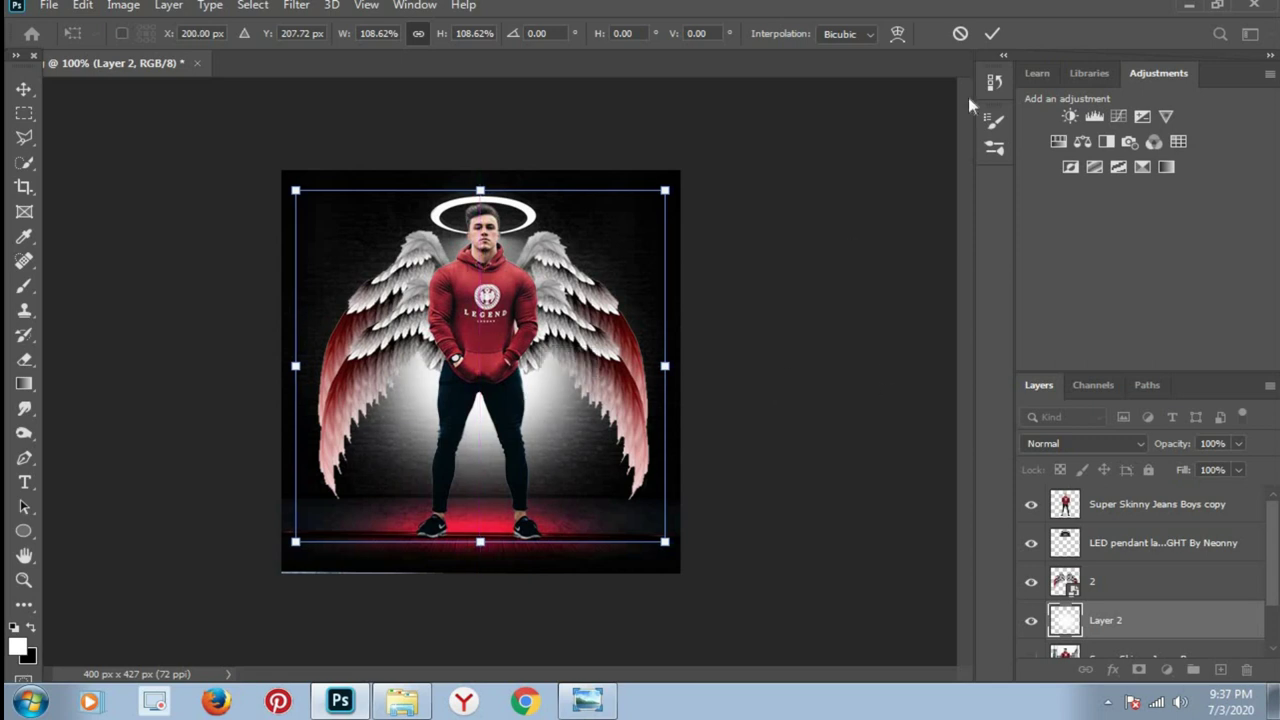
left_click(994, 33)
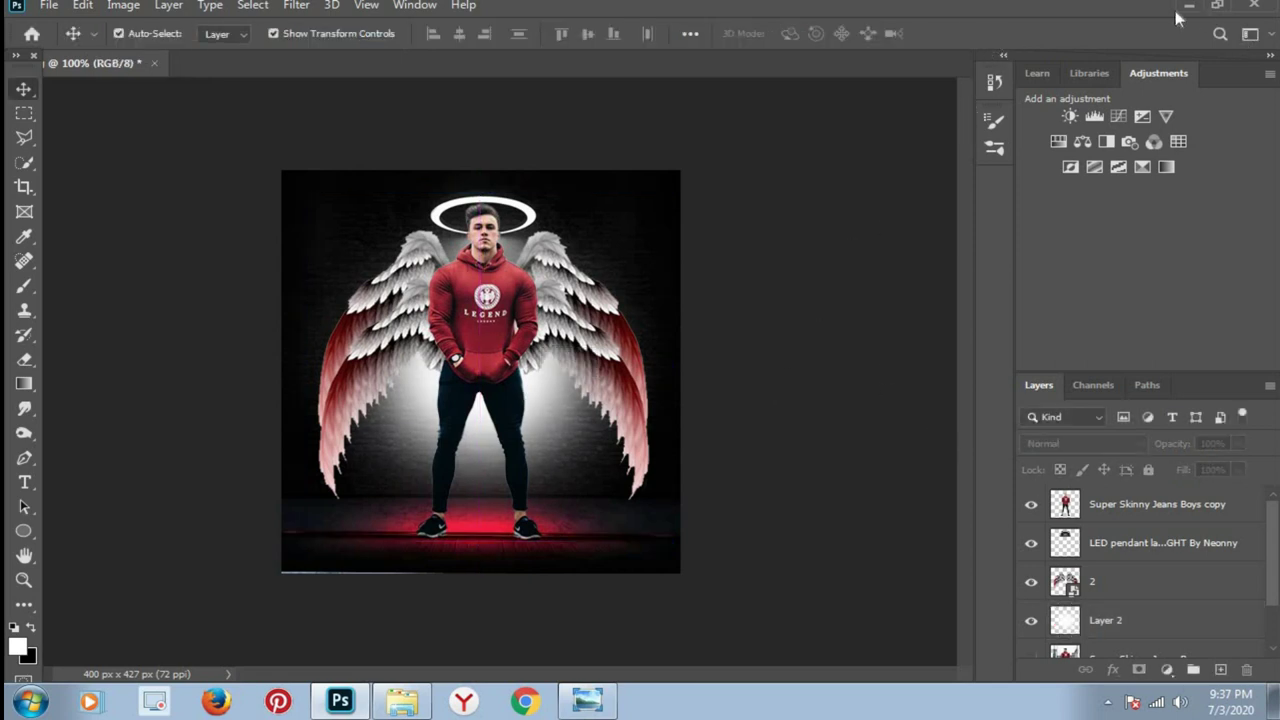
left_click(410, 700)
left_click(400, 704)
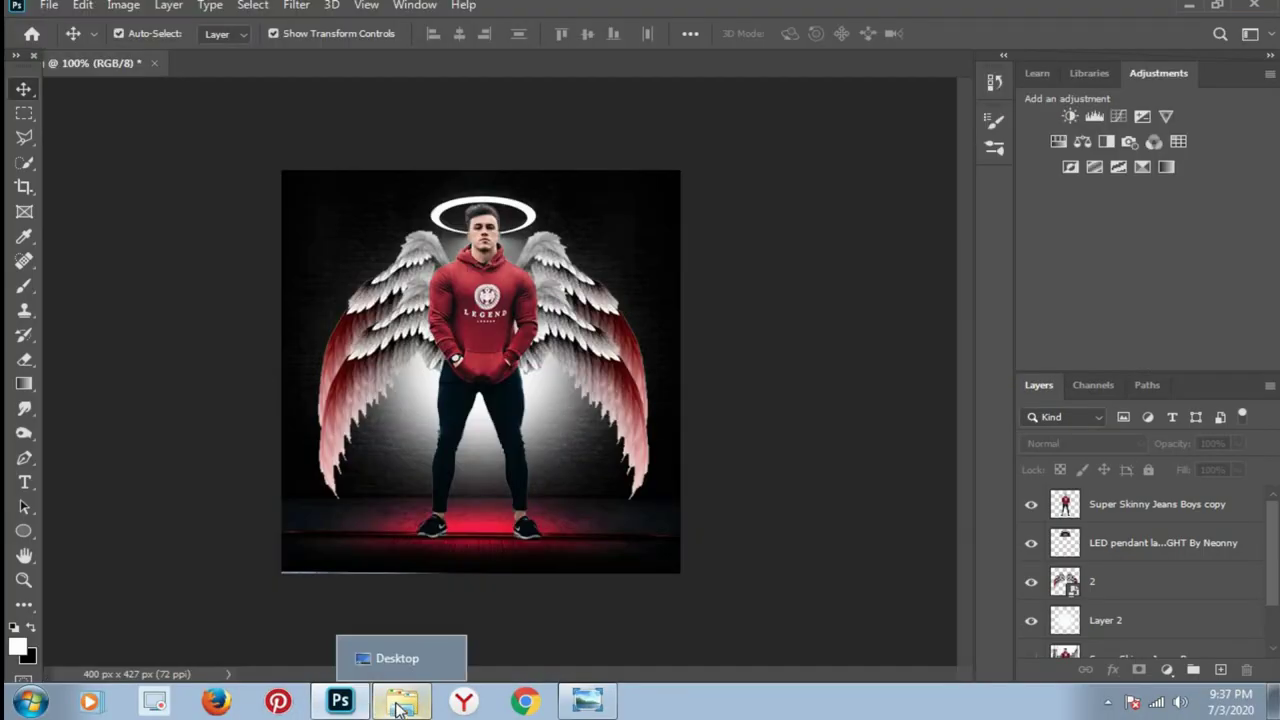
Place the red smoke image '3' enlarged across the bottom of the composite.
left_click(400, 706)
left_click(470, 276)
mouse_move(470, 276)
left_mouse_down()
mouse_move(423, 464)
mouse_move(442, 482)
left_mouse_up()
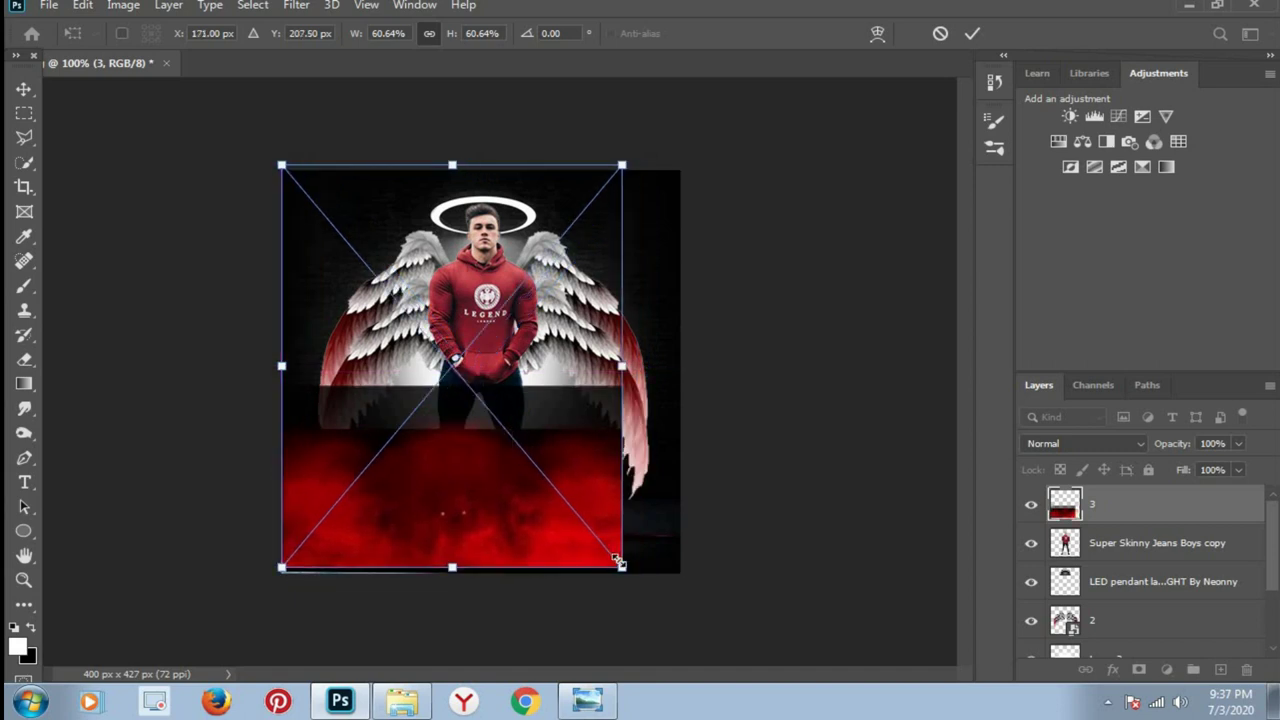
left_click_drag(620, 564, 680, 606)
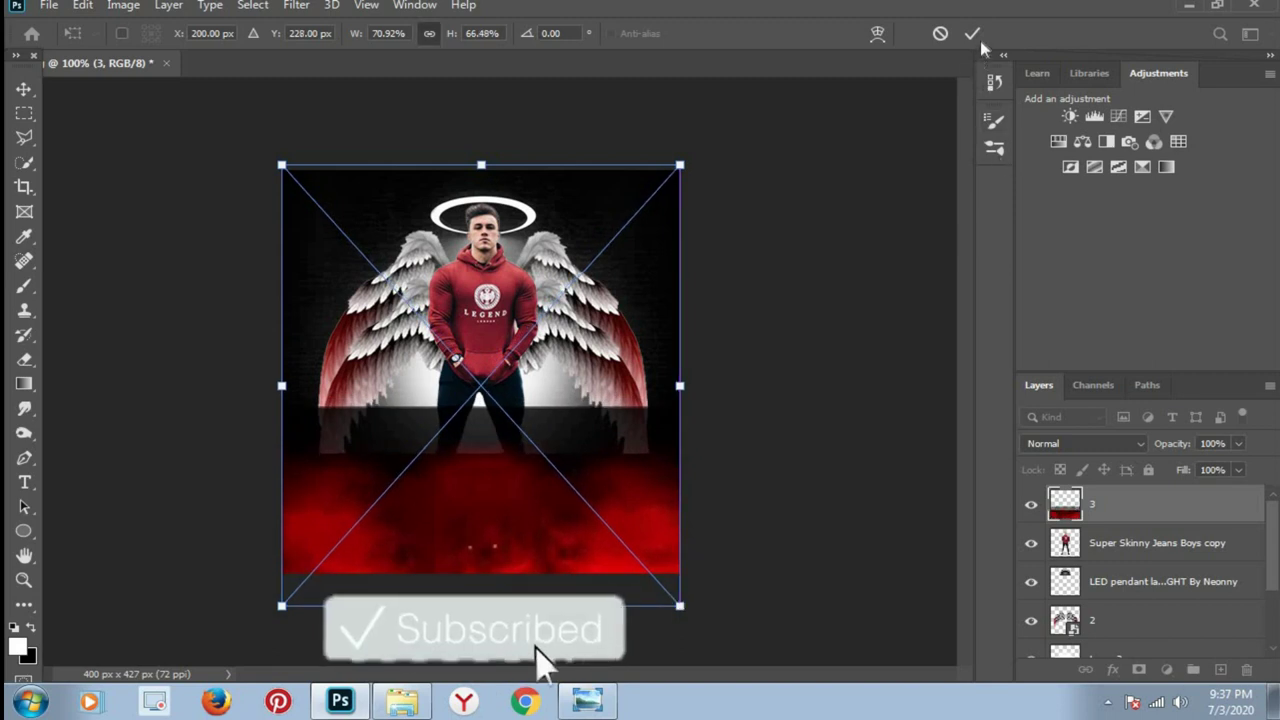
key("Return")
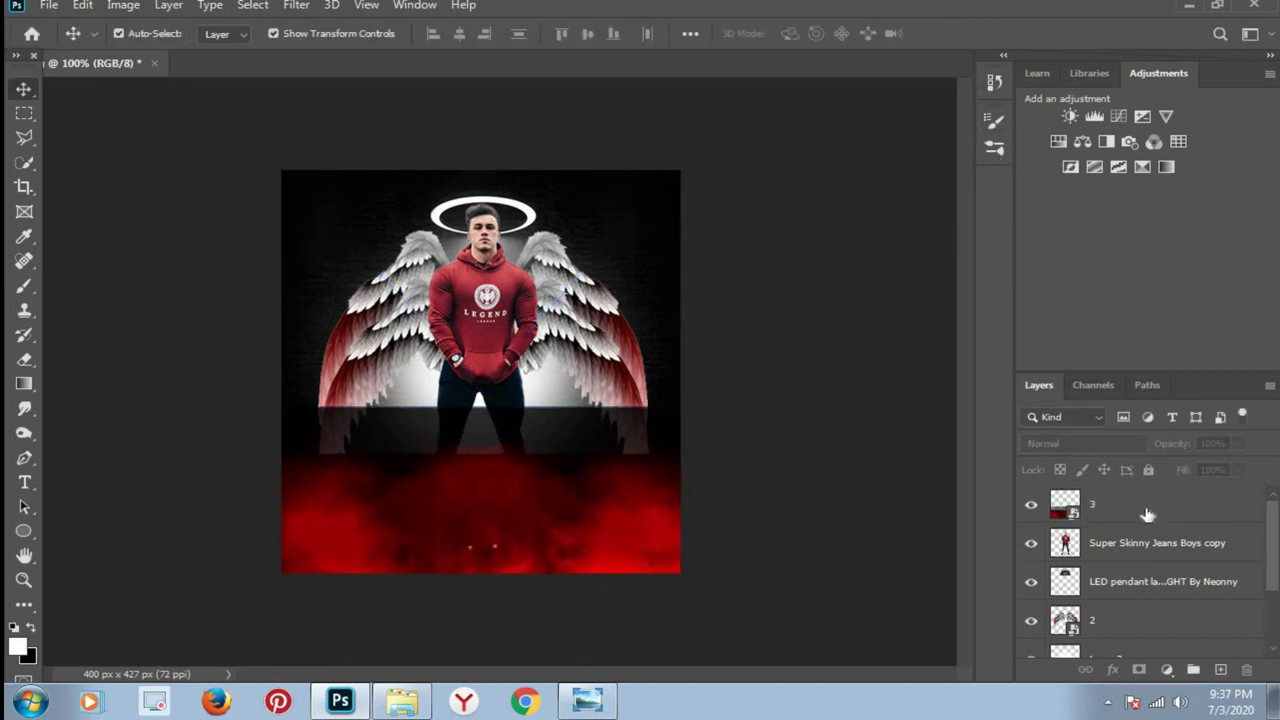
Rasterize the smoke layer 3 and set its blend mode to Screen.
right_click(1148, 515)
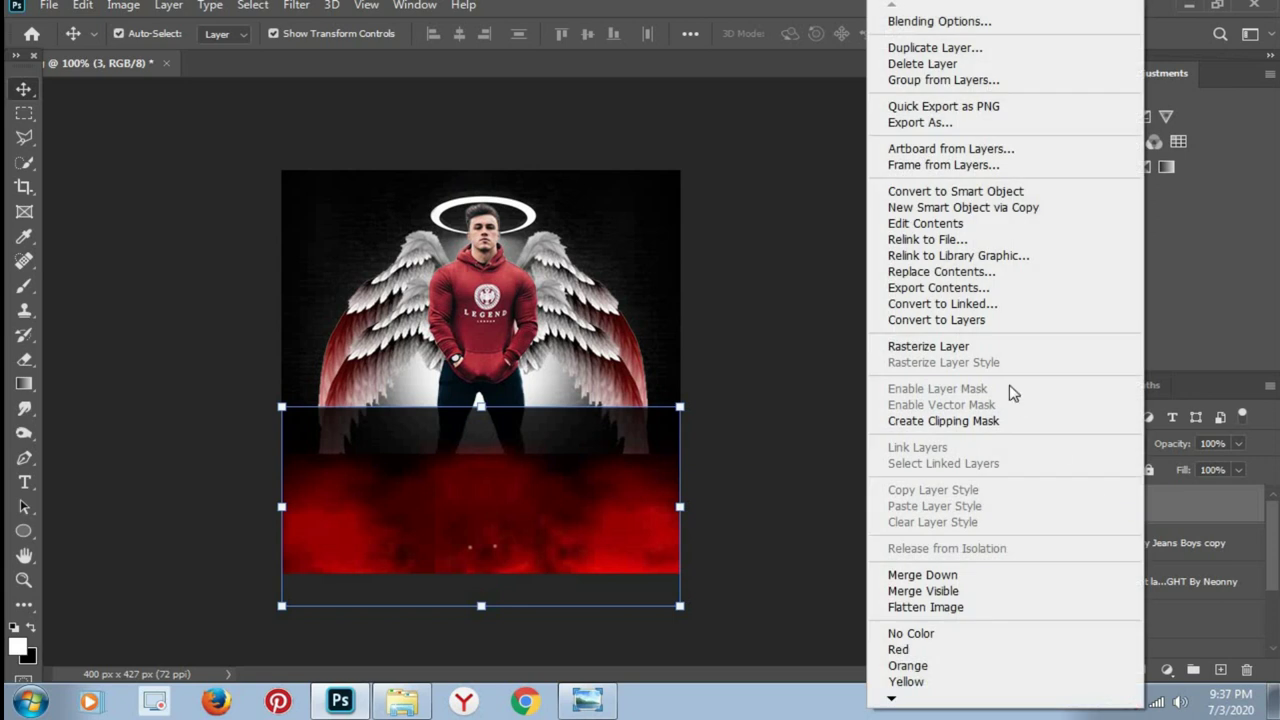
left_click(960, 348)
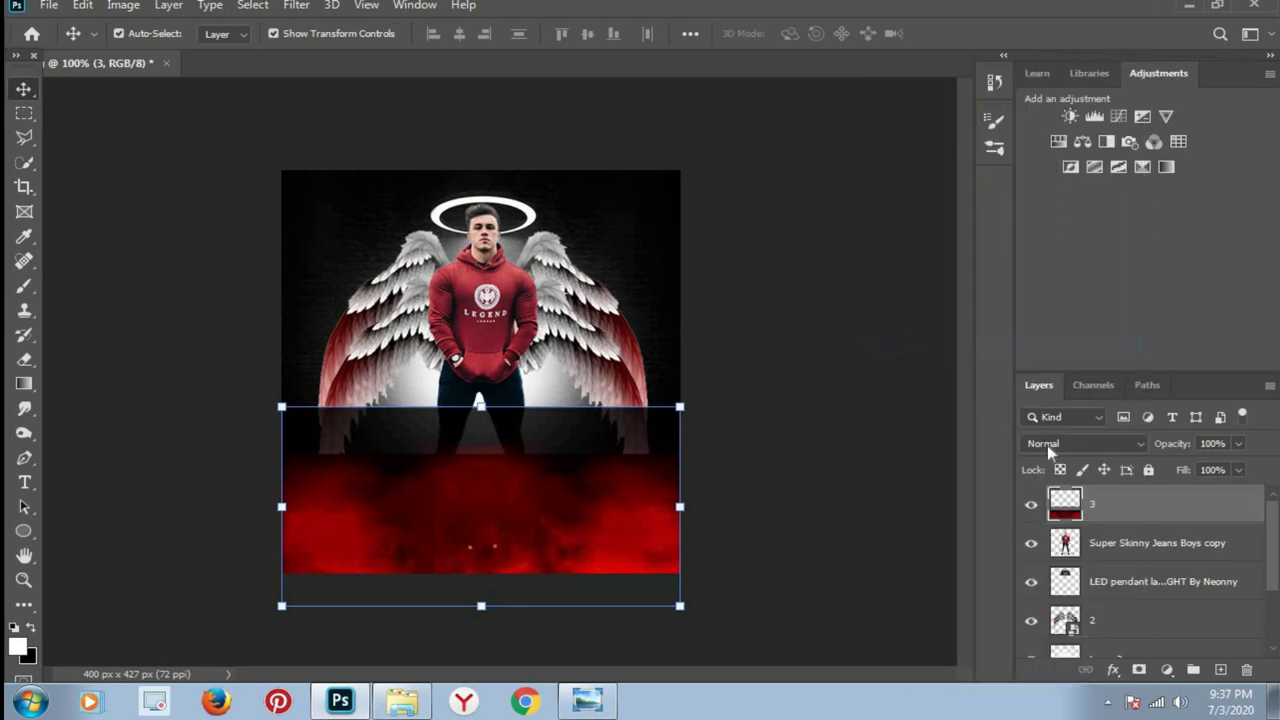
left_click(1138, 447)
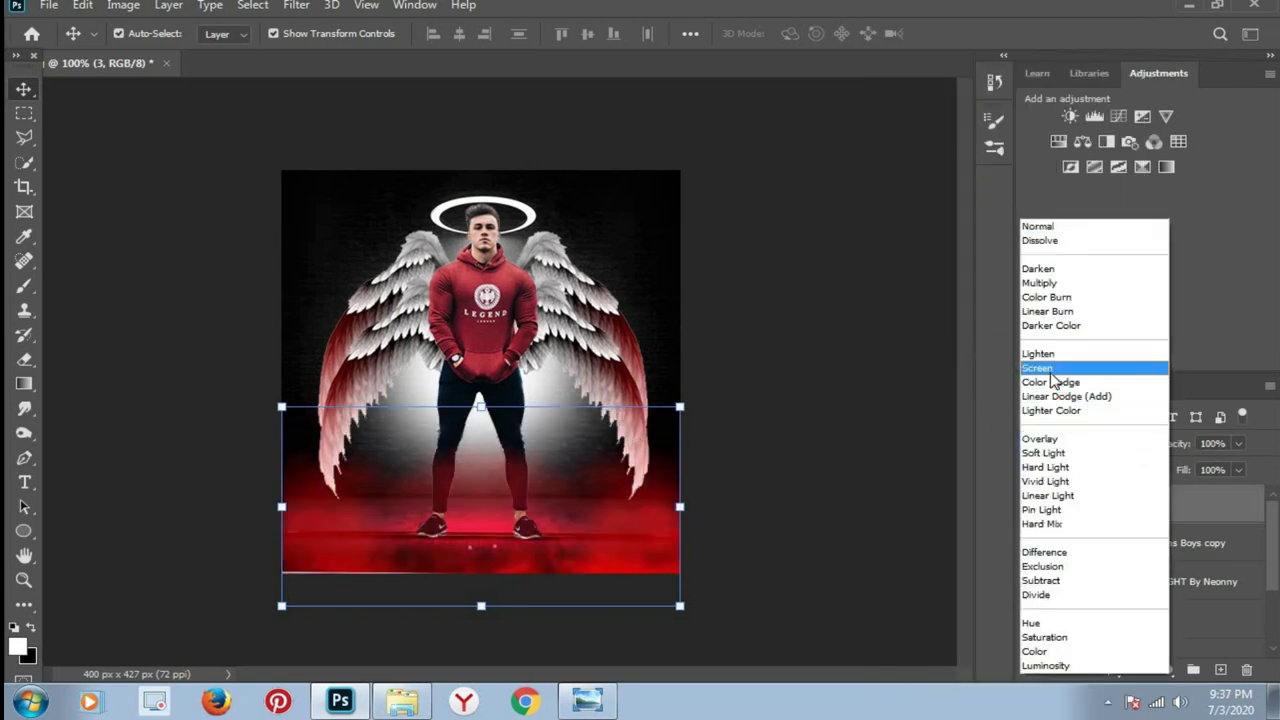
left_click(1050, 370)
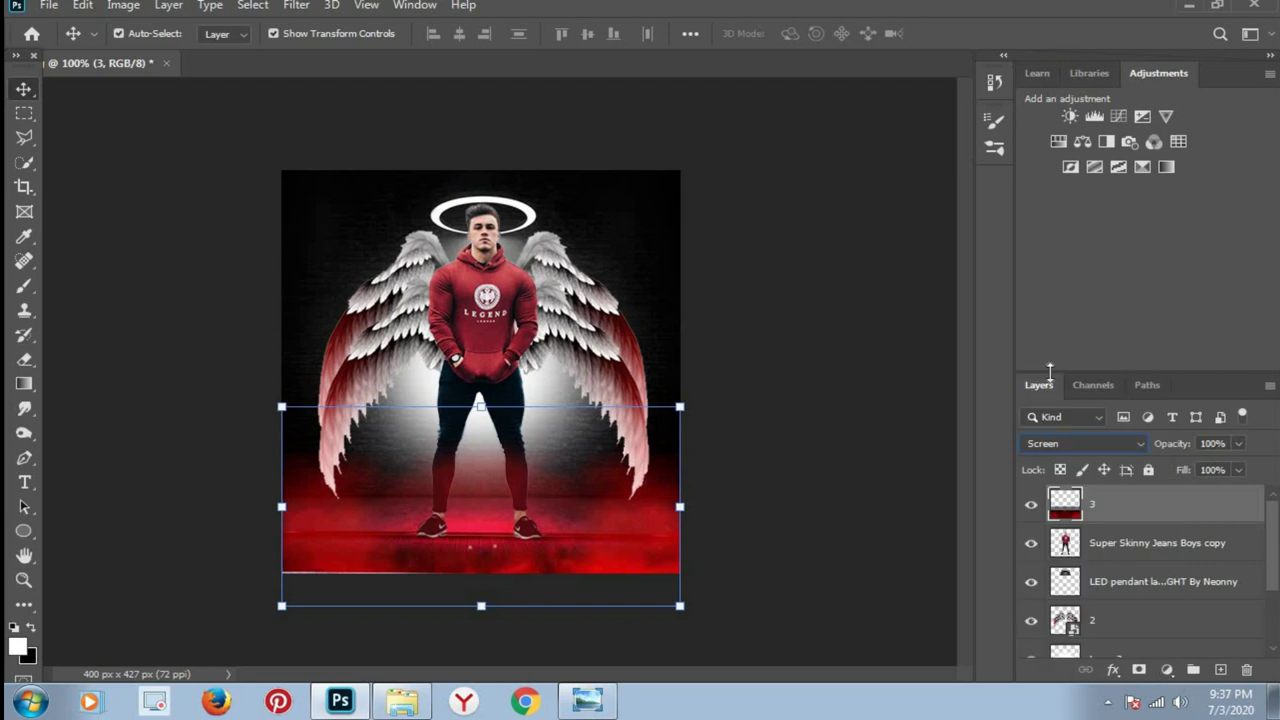
left_click(818, 378)
left_click(48, 6)
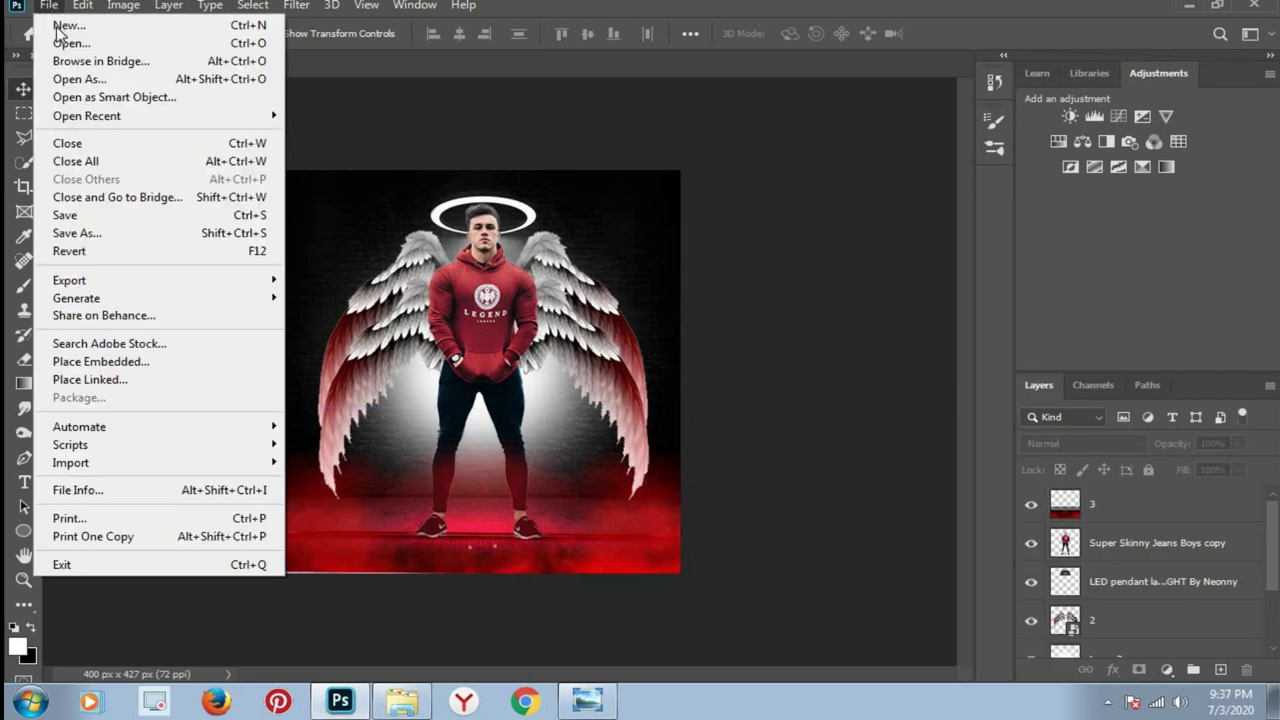
Save the composite to the Desktop as JPEG '100' at maximum quality 12.
left_click(67, 236)
type("100")
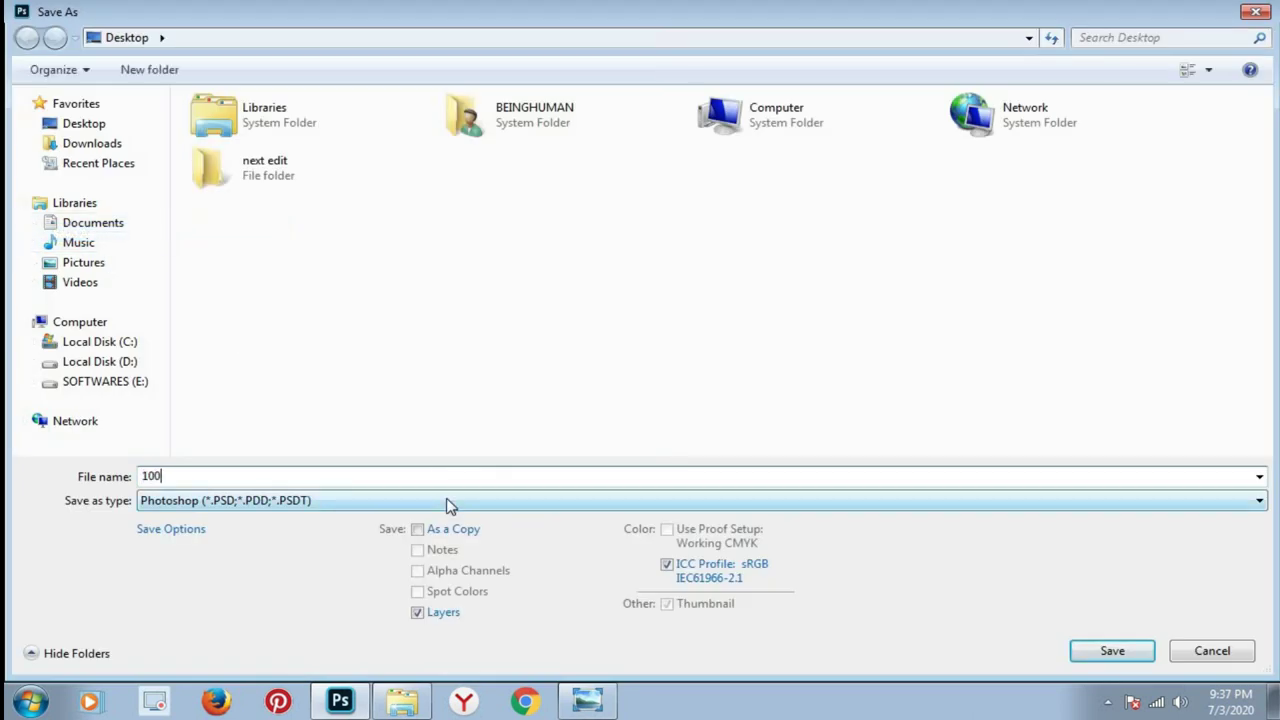
left_click(447, 505)
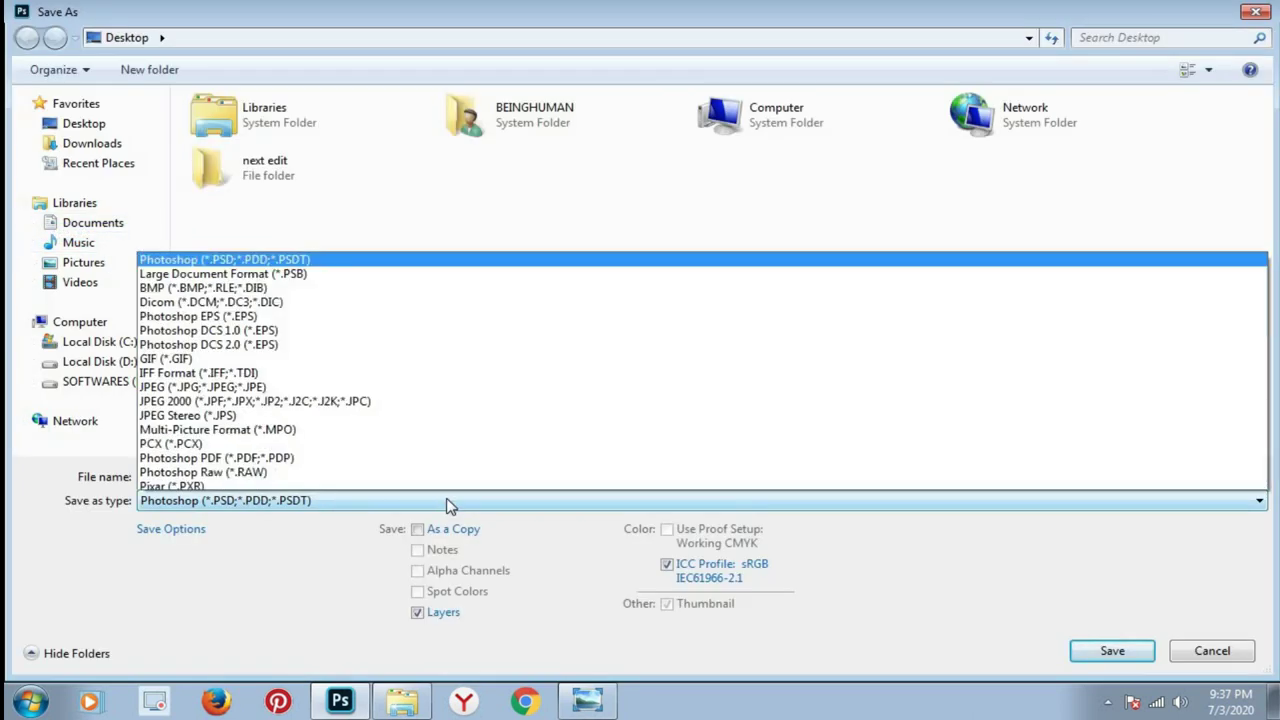
left_click(258, 313)
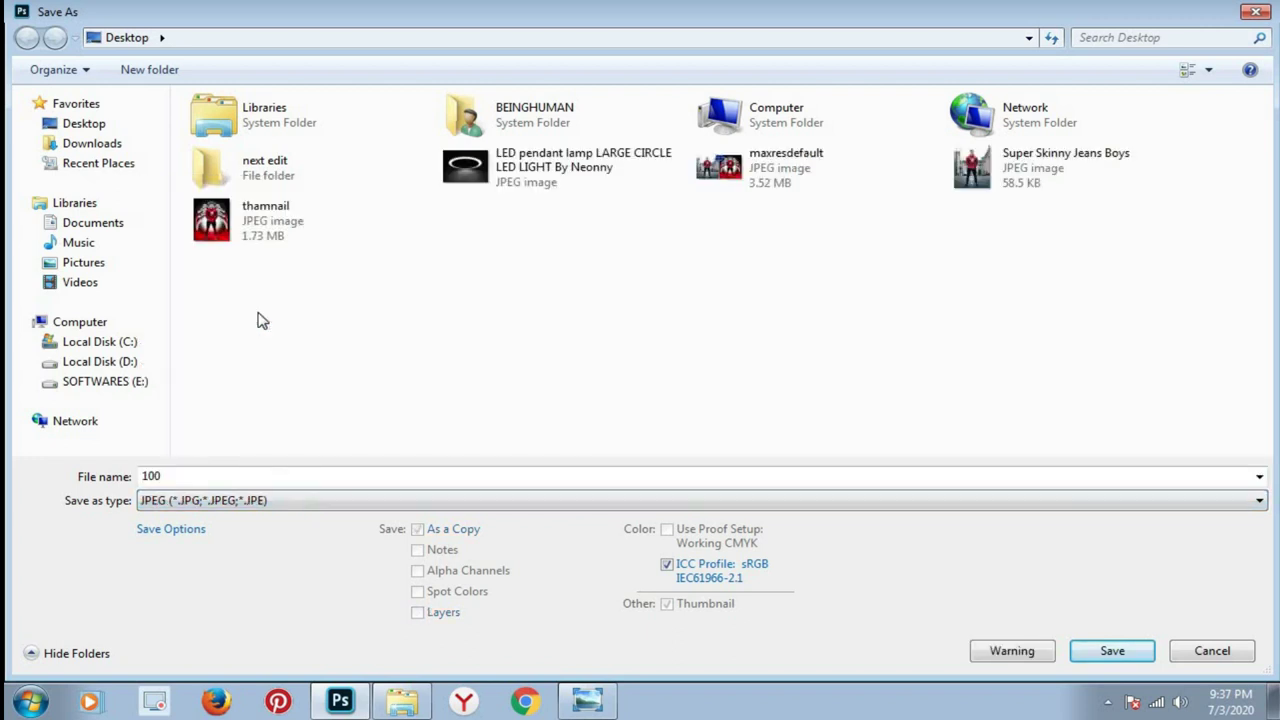
left_click(1103, 650)
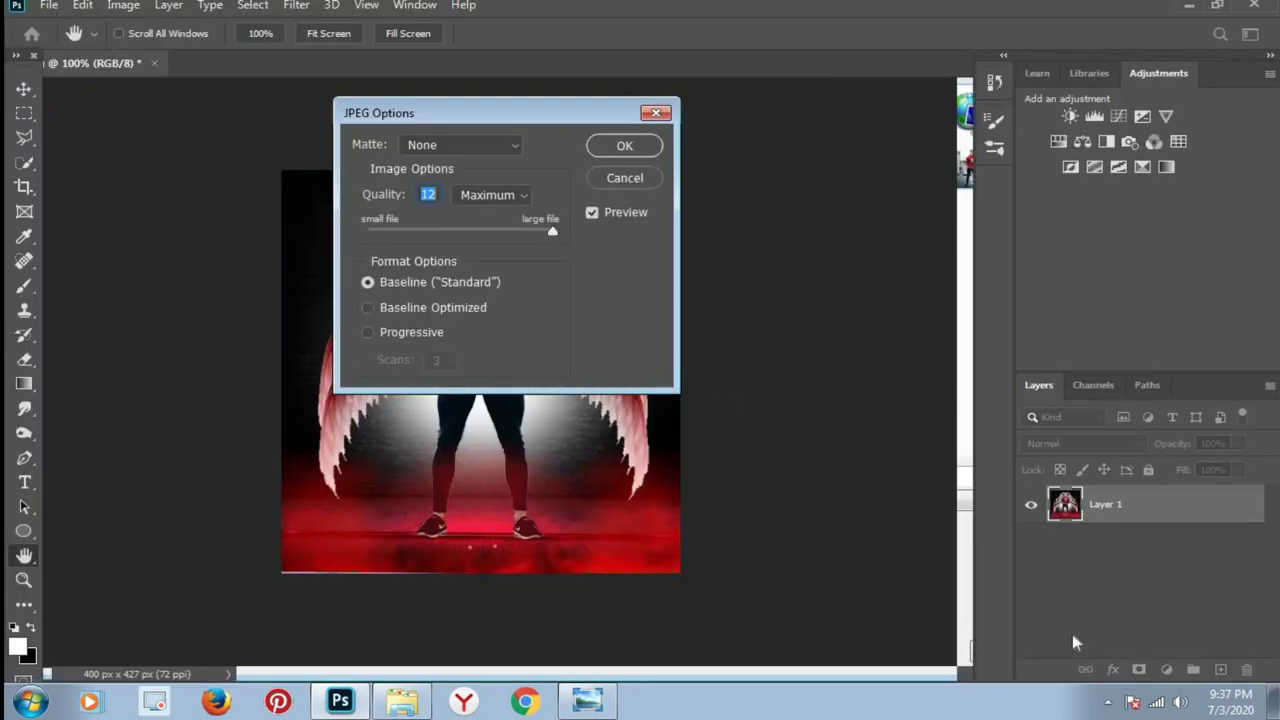
left_click(626, 146)
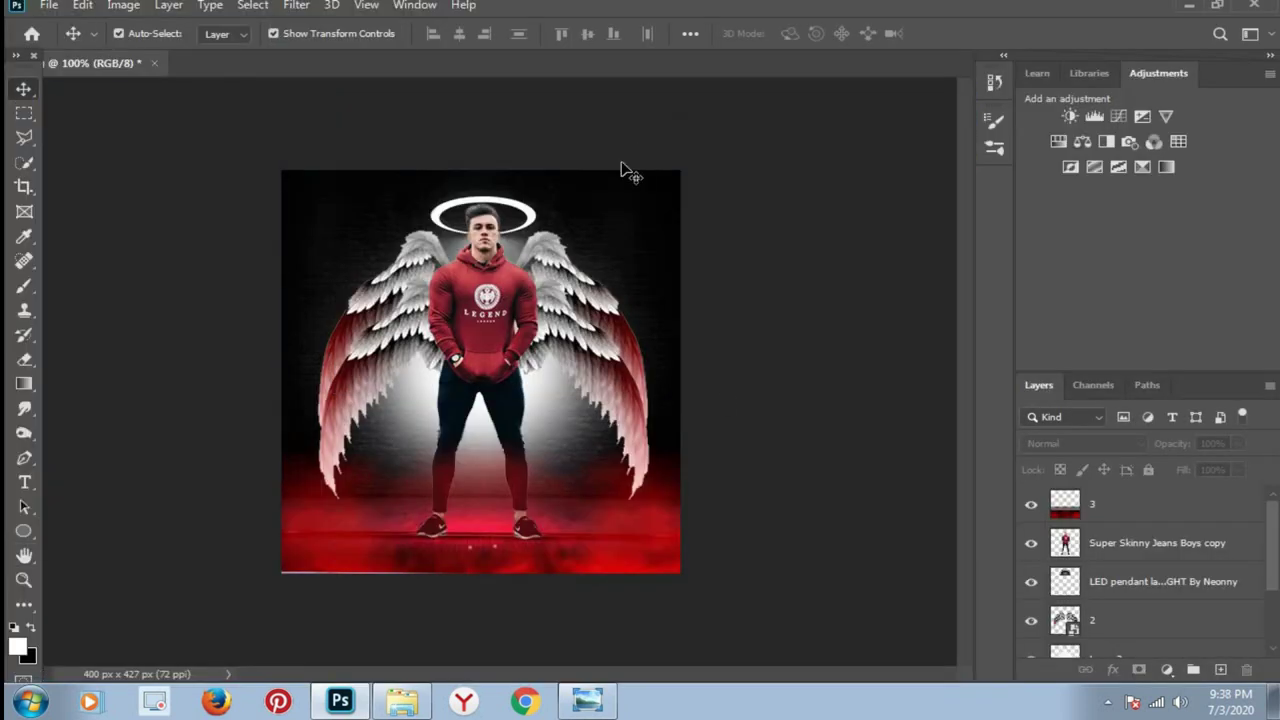
left_click(47, 8)
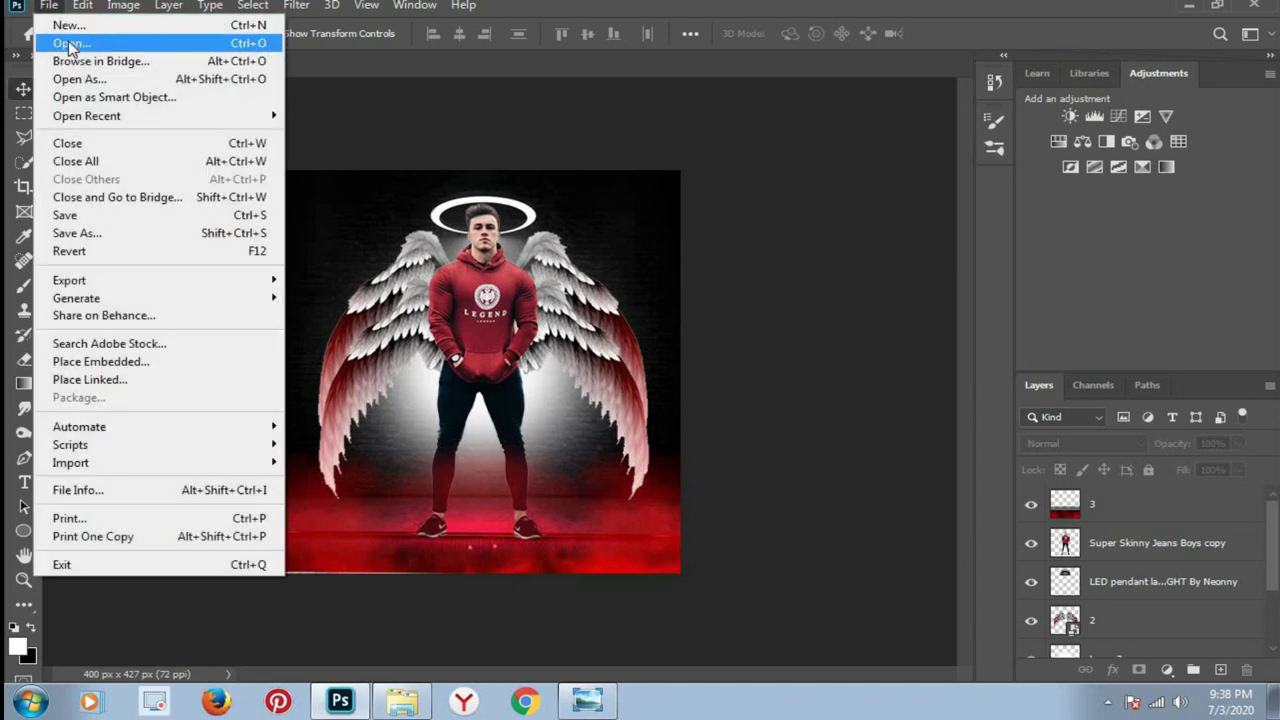
Open 100.jpg from the Desktop.
left_click(70, 48)
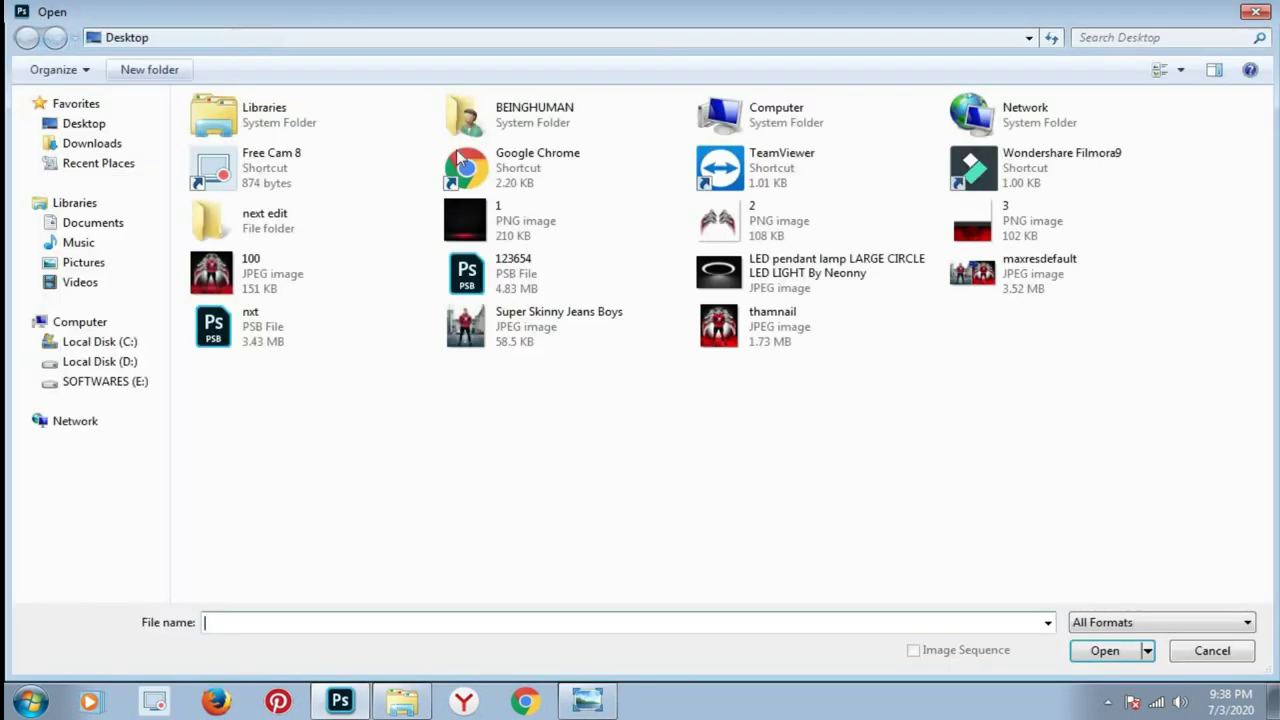
left_click(258, 287)
left_click(1130, 650)
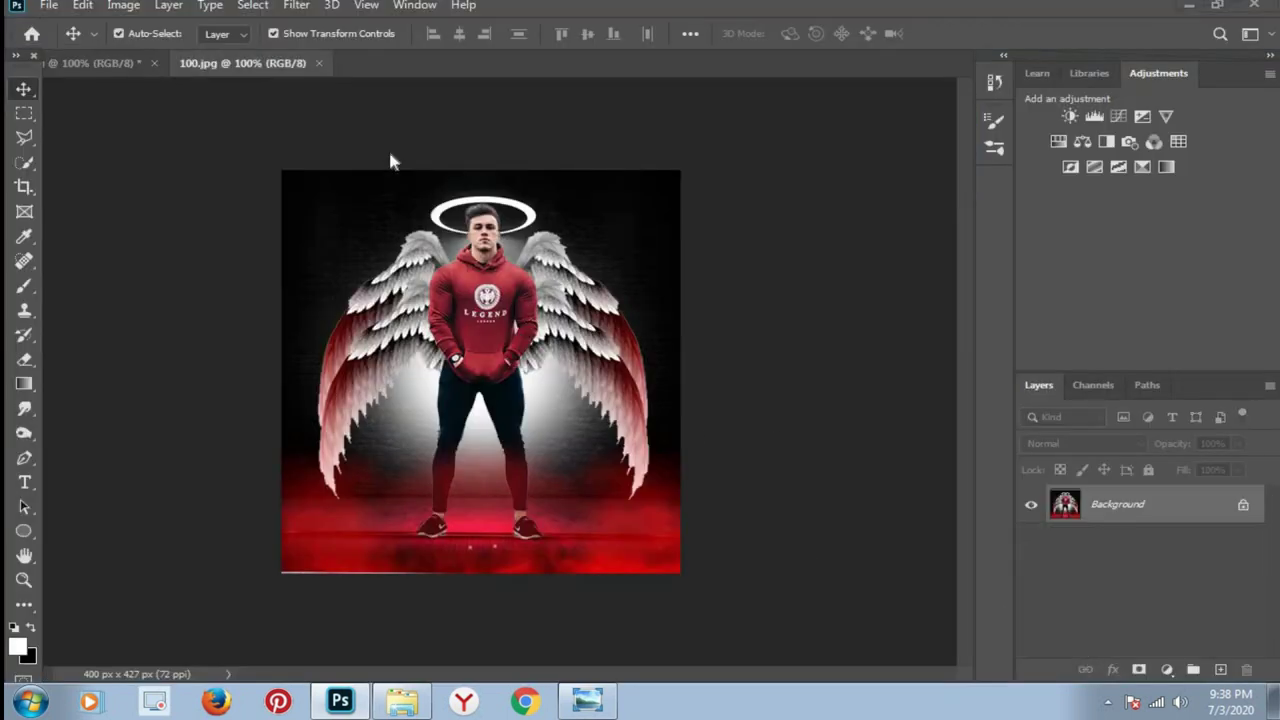
Open the Camera Raw Filter with side-by-side Before/After previews.
left_click(300, 8)
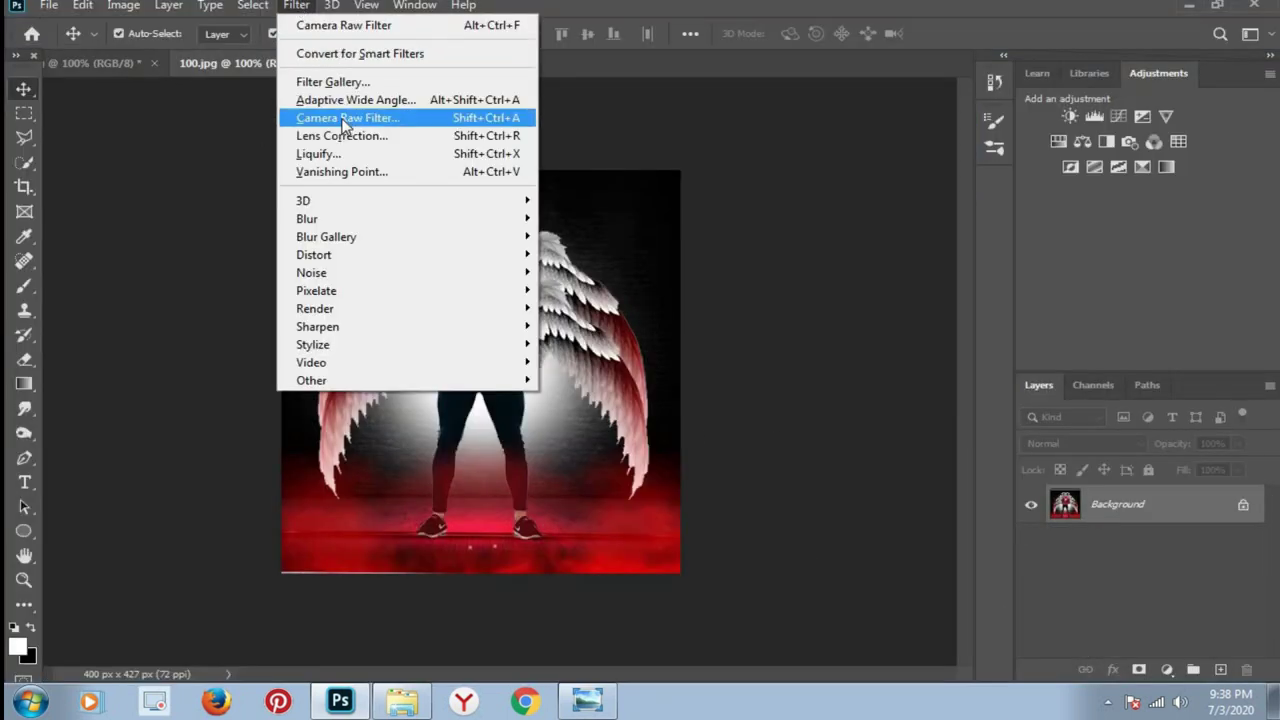
left_click(340, 117)
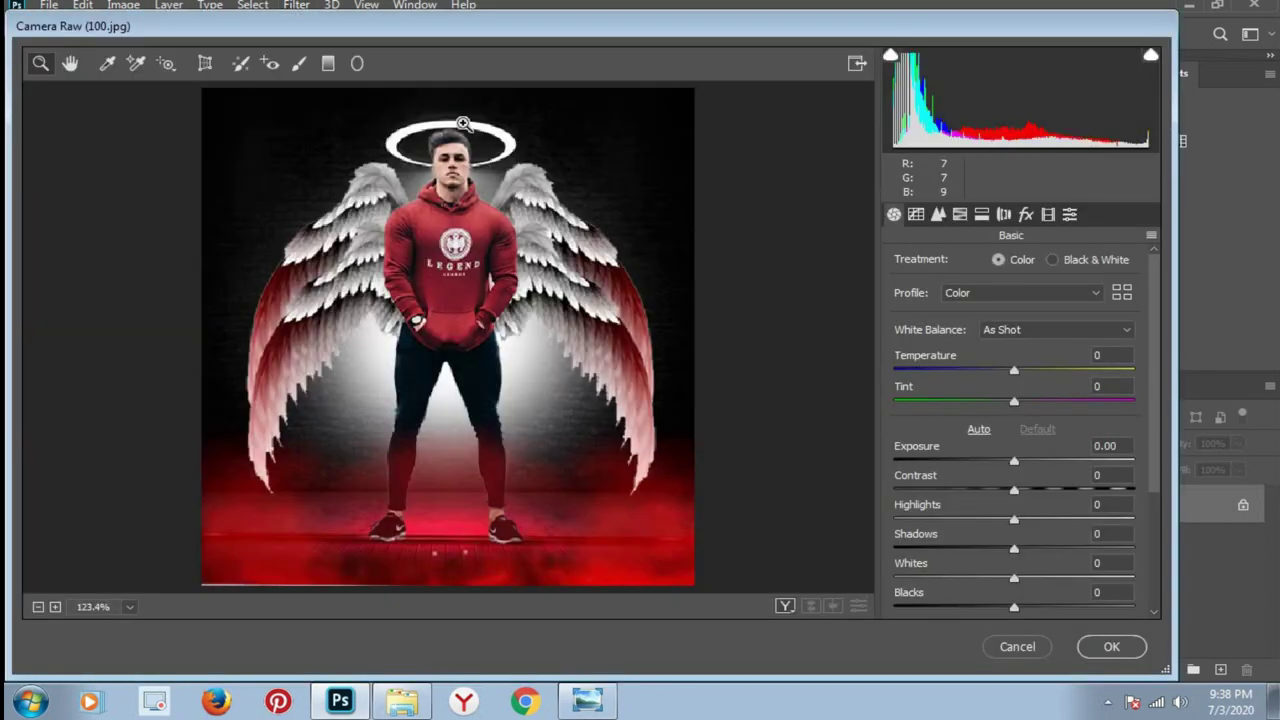
left_click(785, 605)
left_click(786, 606)
left_click(785, 605)
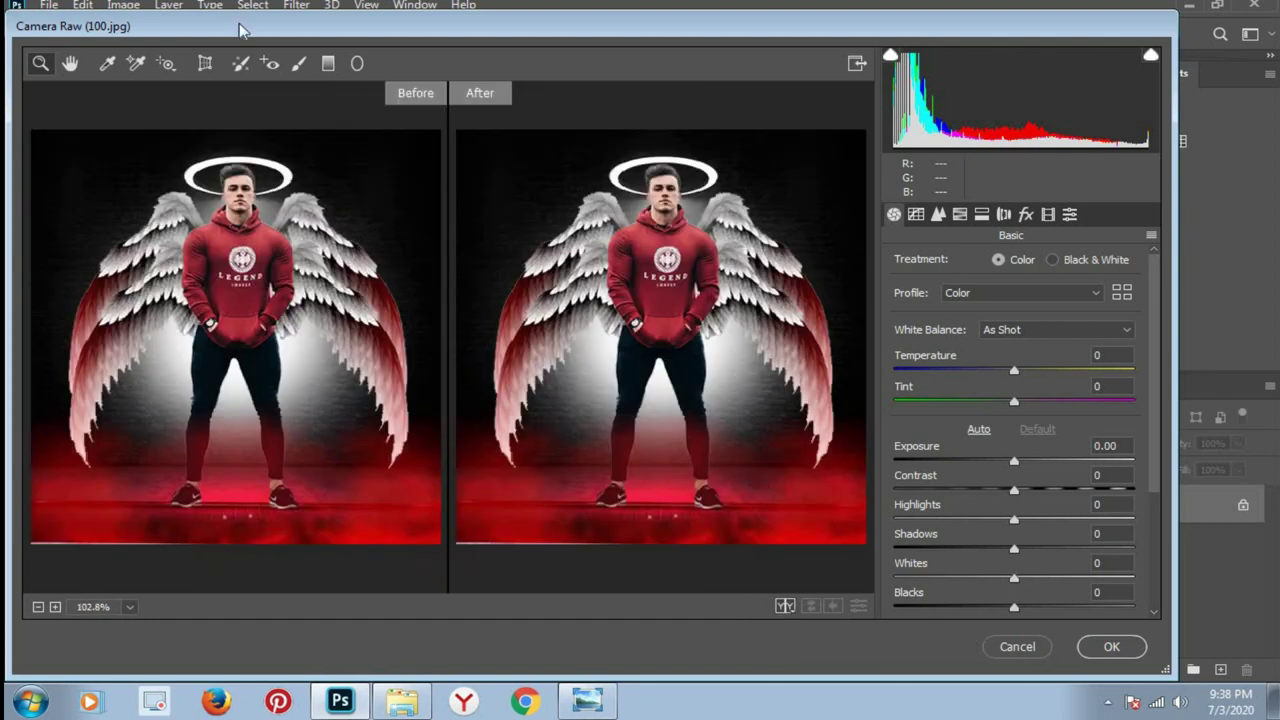
In Camera Raw HSL, set Reds Saturation to +100, lower Reds Luminance, and set Reds Hue to -3.
left_click(959, 216)
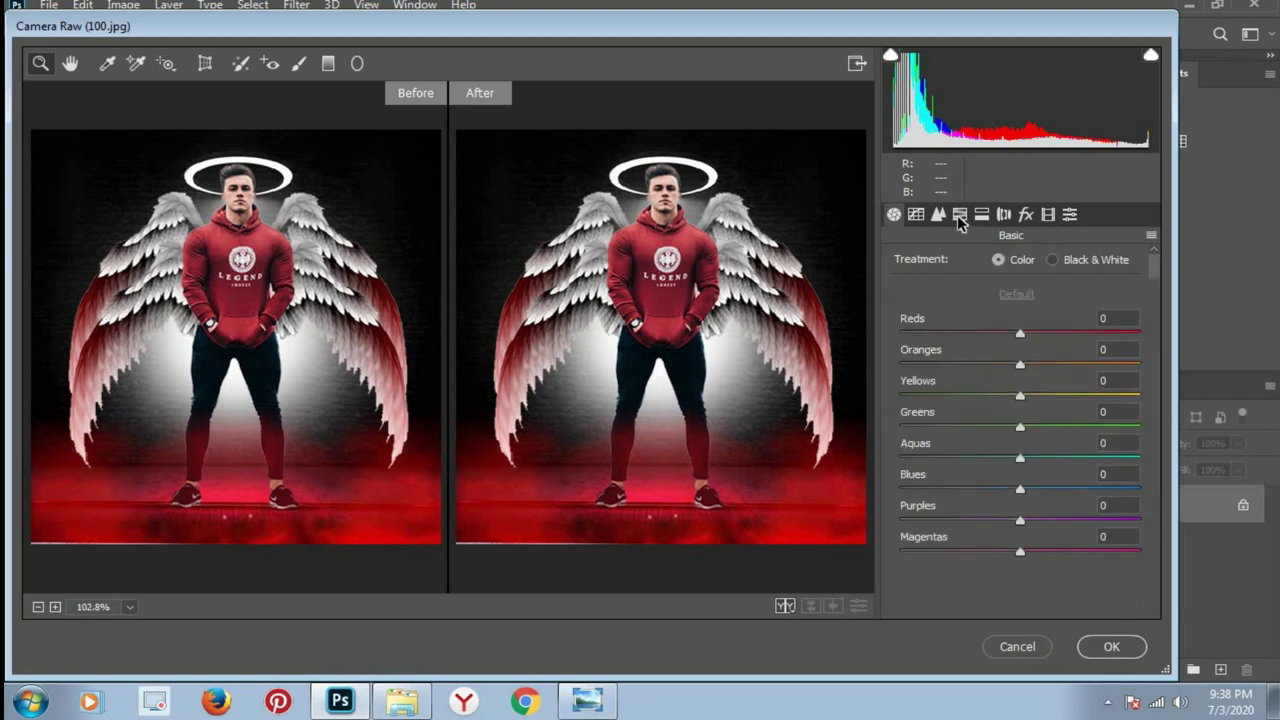
mouse_move(1033, 335)
left_mouse_down()
mouse_move(1128, 344)
mouse_move(1142, 333)
left_mouse_up()
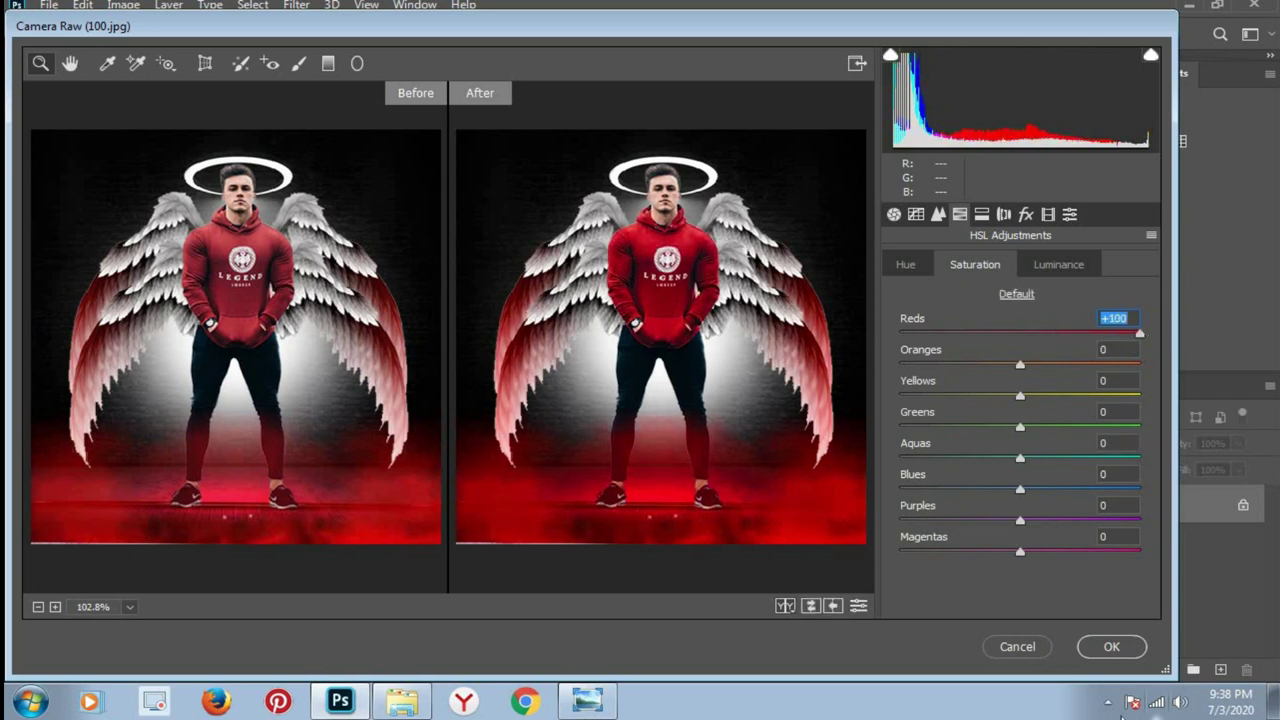
left_click(1056, 266)
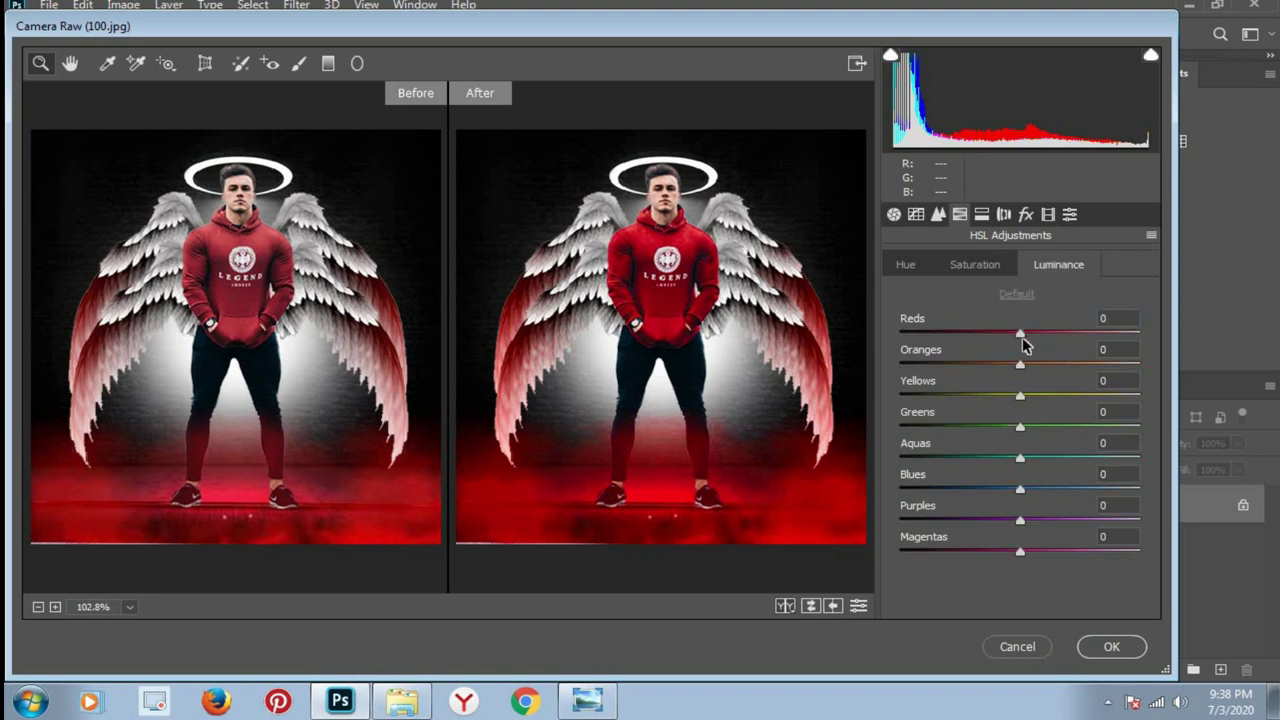
left_click_drag(1019, 331, 985, 331)
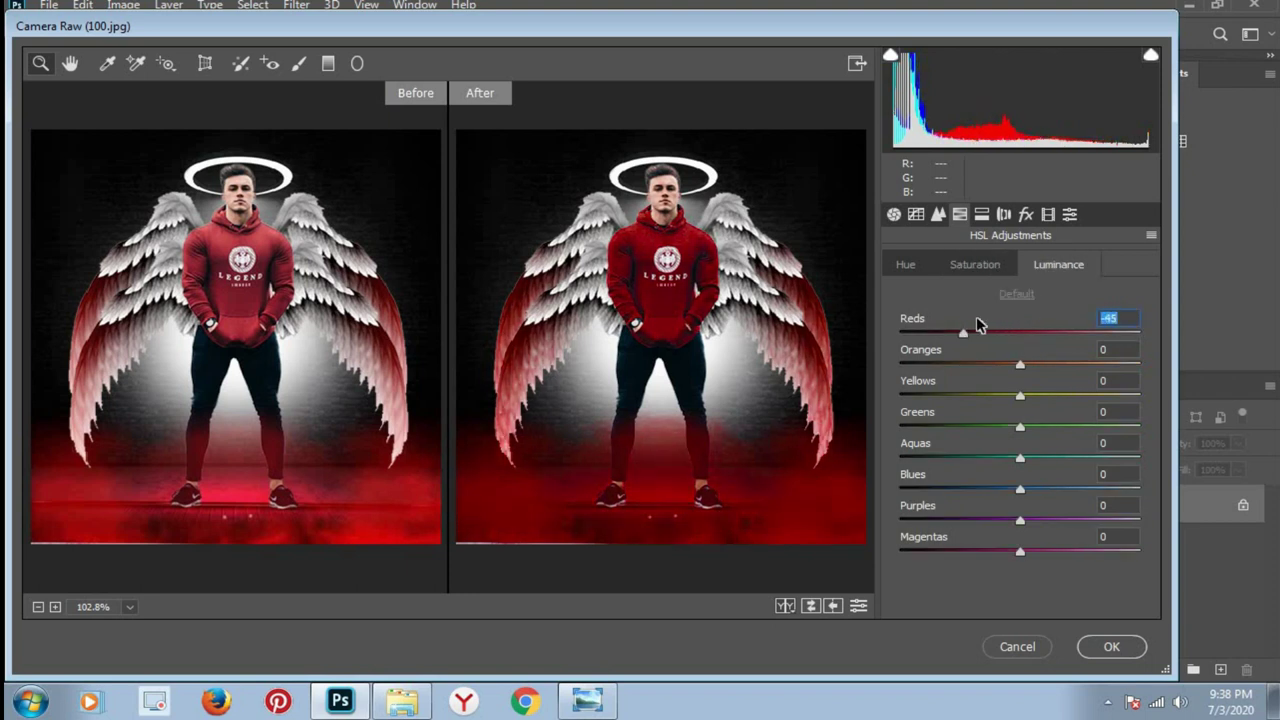
left_click(905, 265)
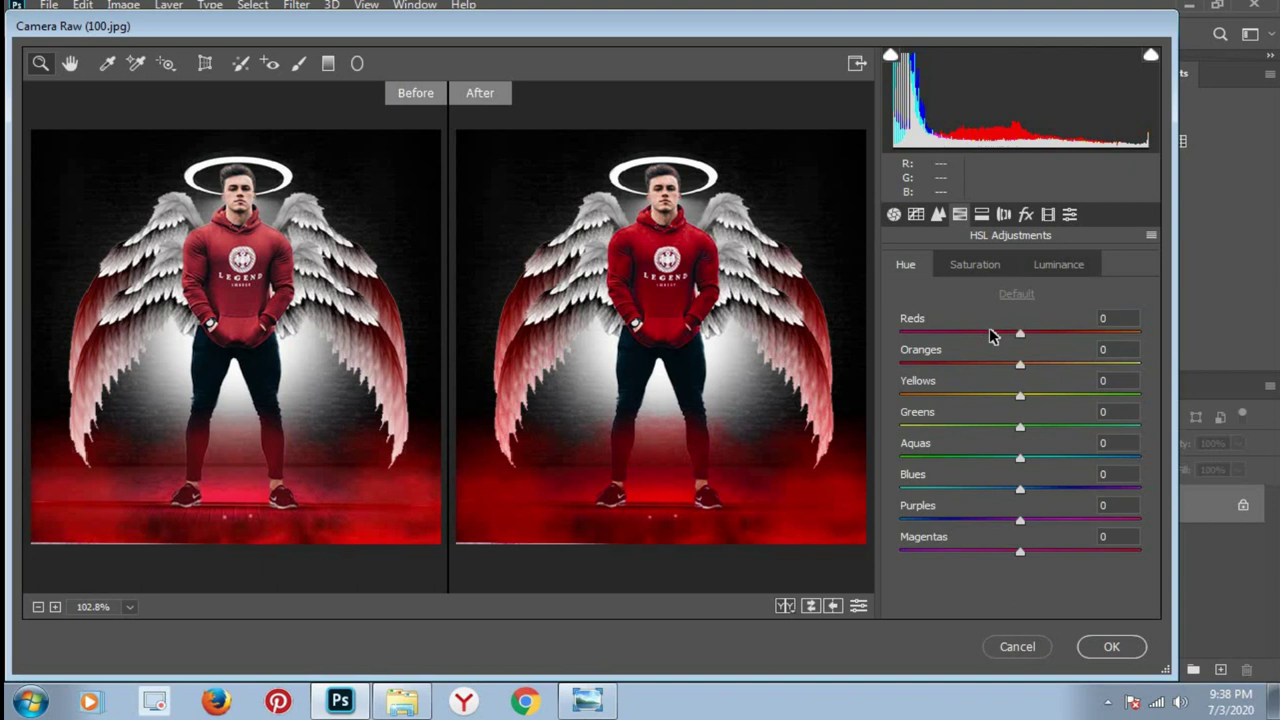
left_click_drag(1024, 338, 1020, 340)
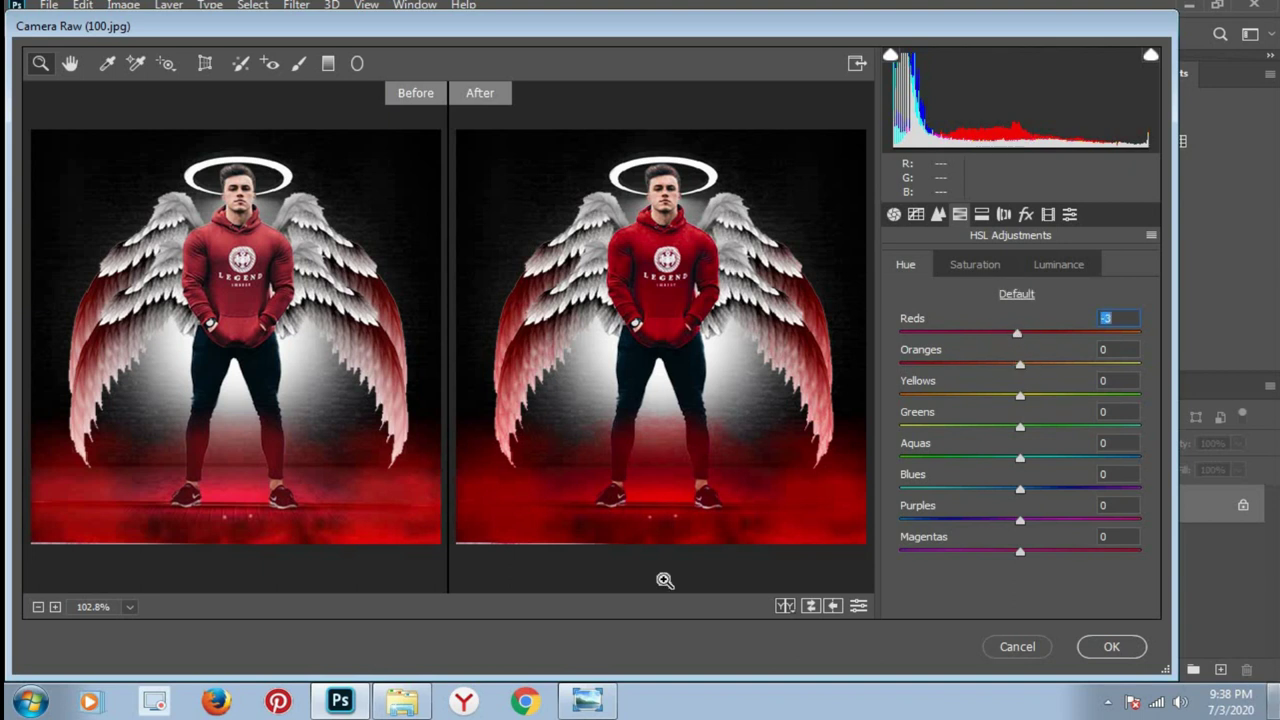
In the Basic panel, try an exposure change, reset Exposure to zero, and set Clarity to +38.
left_click(894, 215)
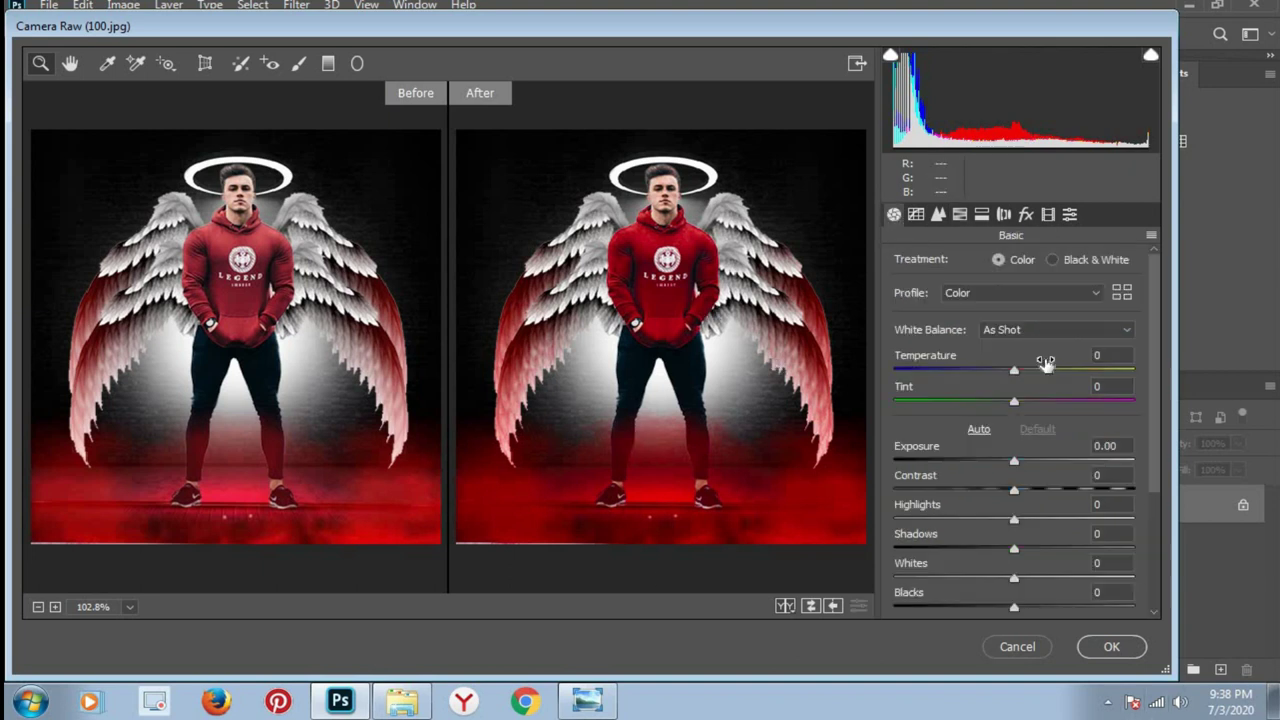
left_click_drag(1014, 461, 1010, 452)
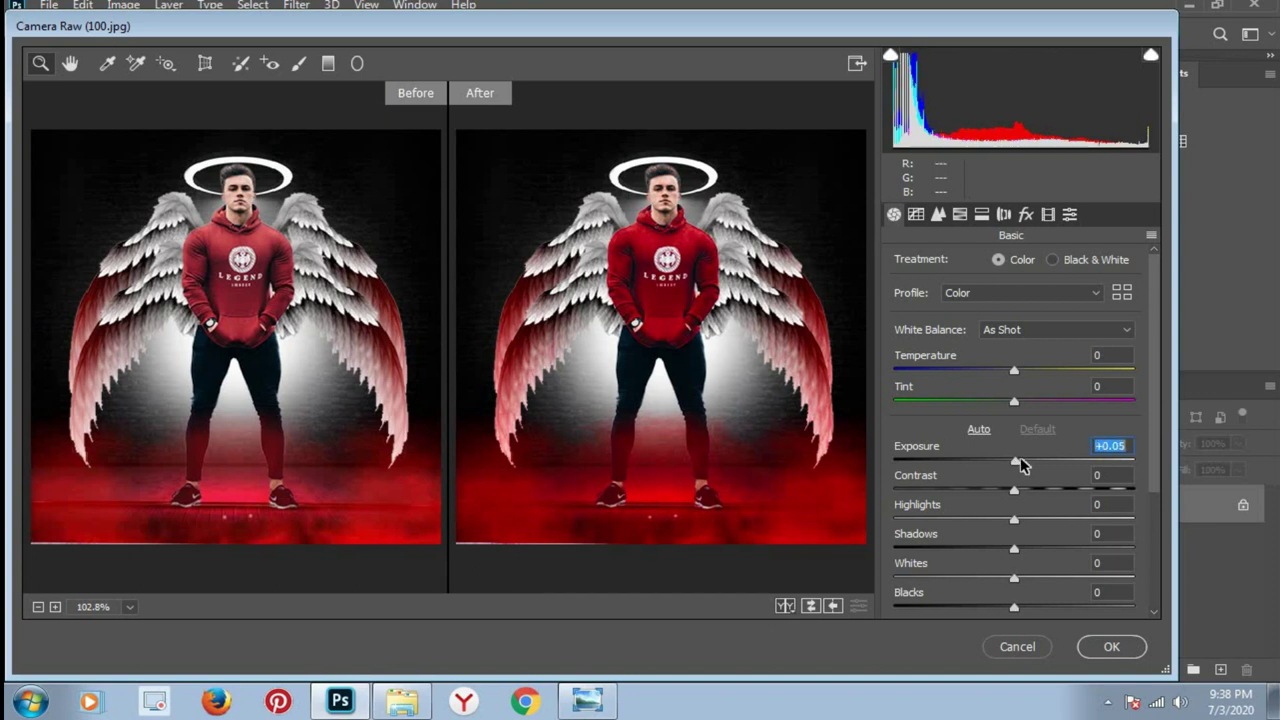
double_click(1012, 446)
scroll(1152, 510, "down", 2)
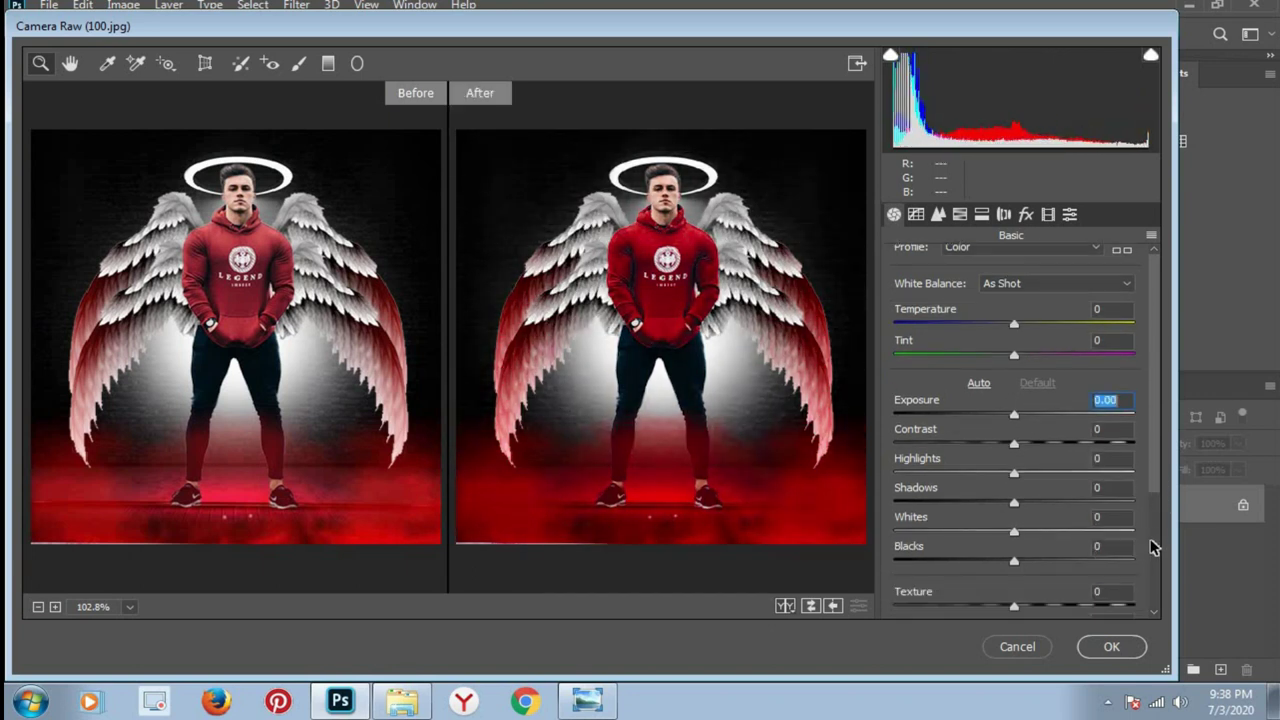
scroll(1100, 500, "down", 3)
left_click_drag(1014, 511, 1046, 511)
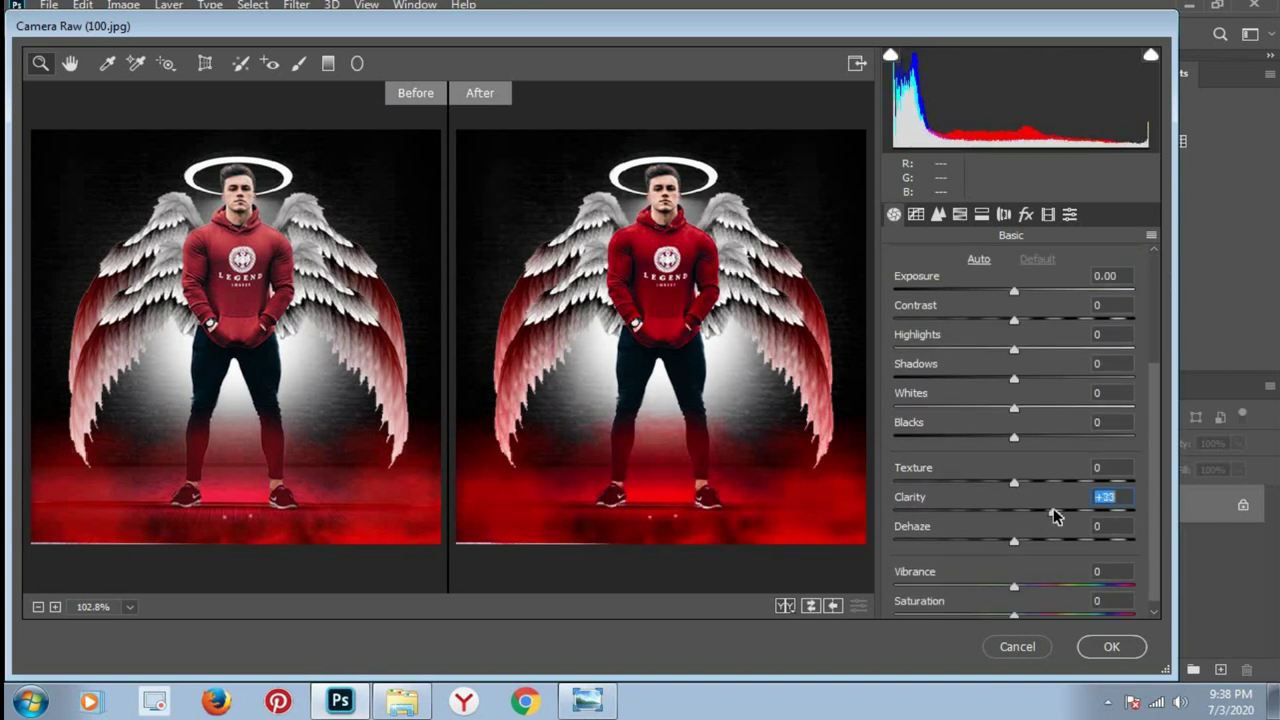
left_click_drag(1053, 510, 1060, 511)
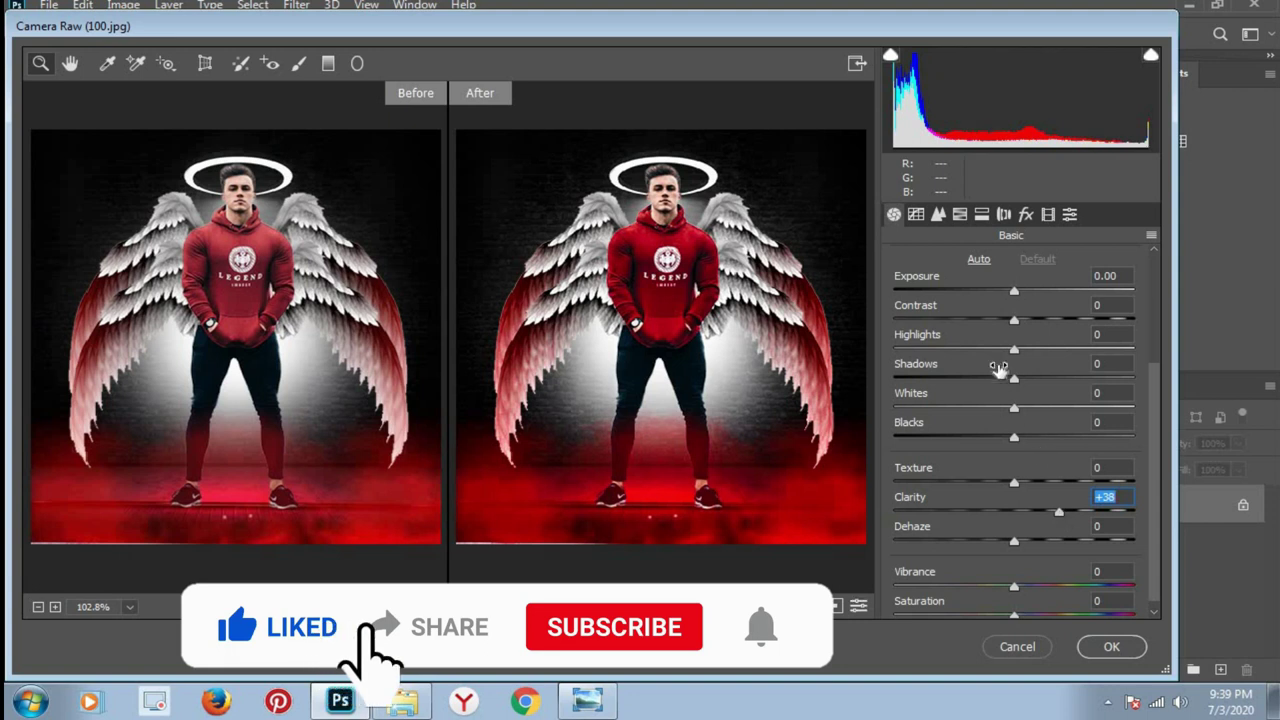
Set Blacks +14, Contrast +36, Dehaze -2 and Texture +31, then apply the Camera Raw grade.
left_click_drag(1014, 437, 1034, 438)
key("Down")
key("Down")
key("Down")
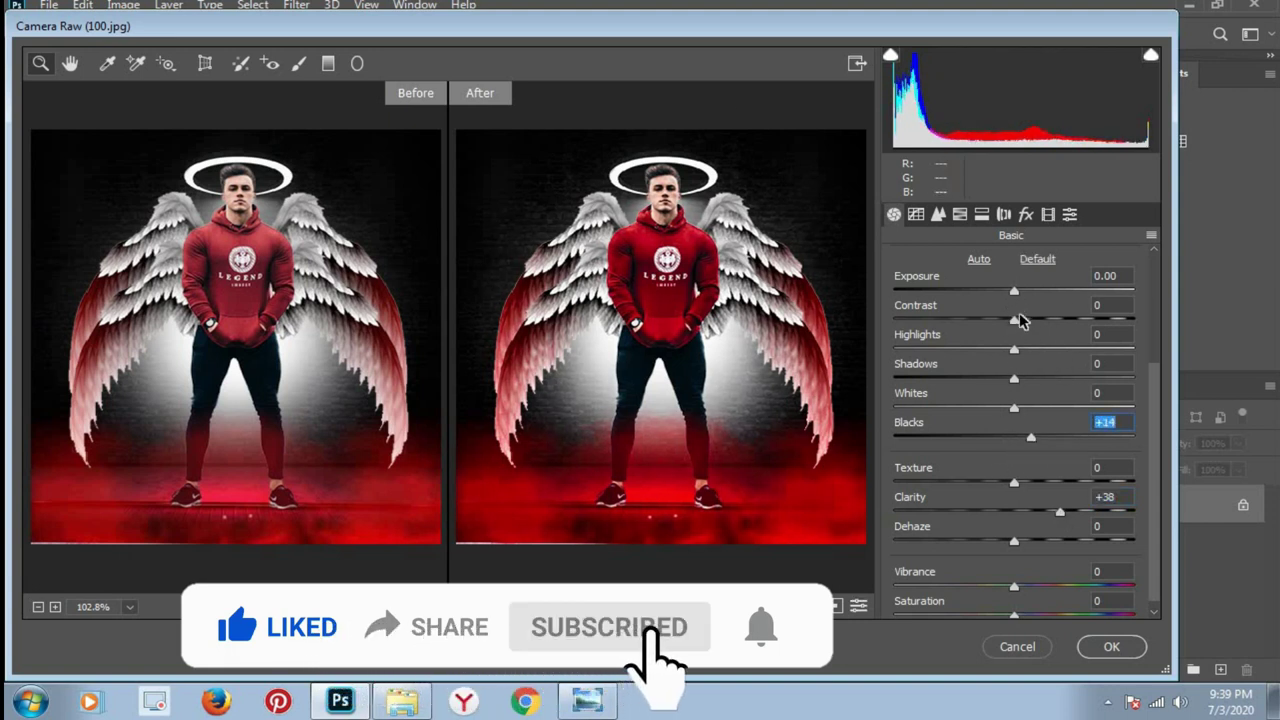
mouse_move(1020, 318)
left_mouse_down()
mouse_move(1078, 320)
mouse_move(1057, 320)
mouse_move(1035, 354)
left_mouse_up()
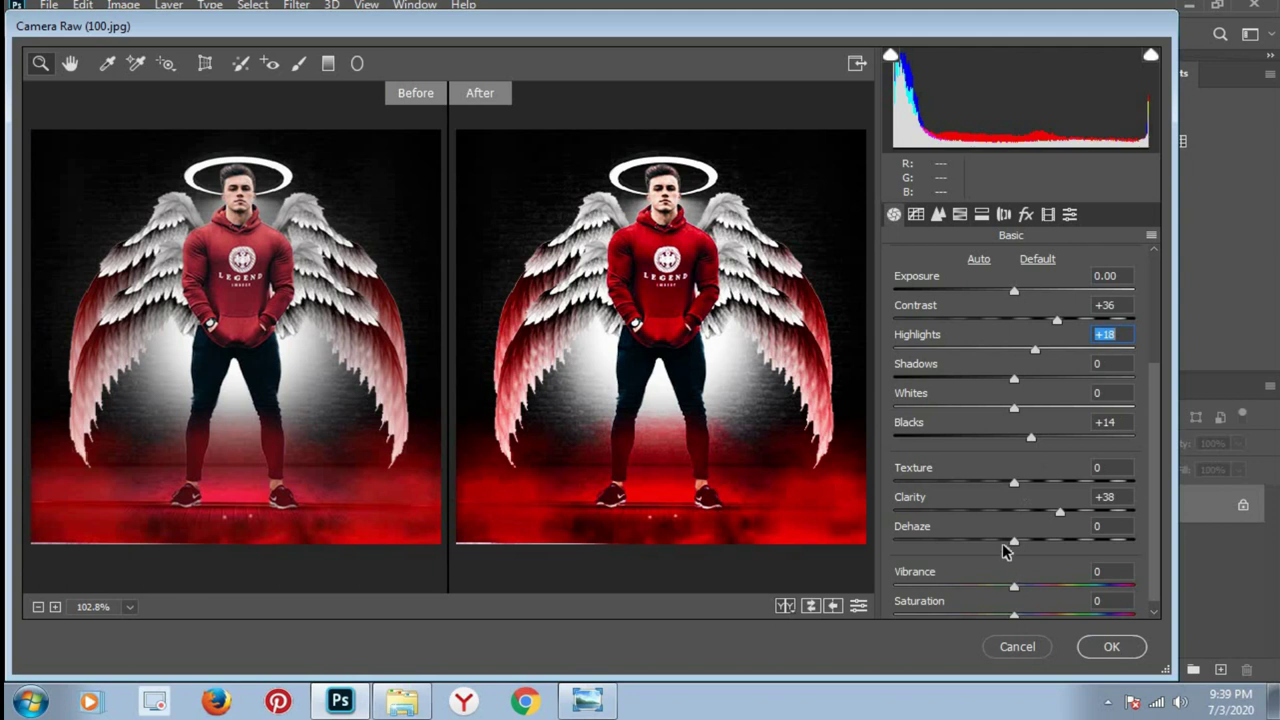
left_click_drag(1016, 541, 1012, 540)
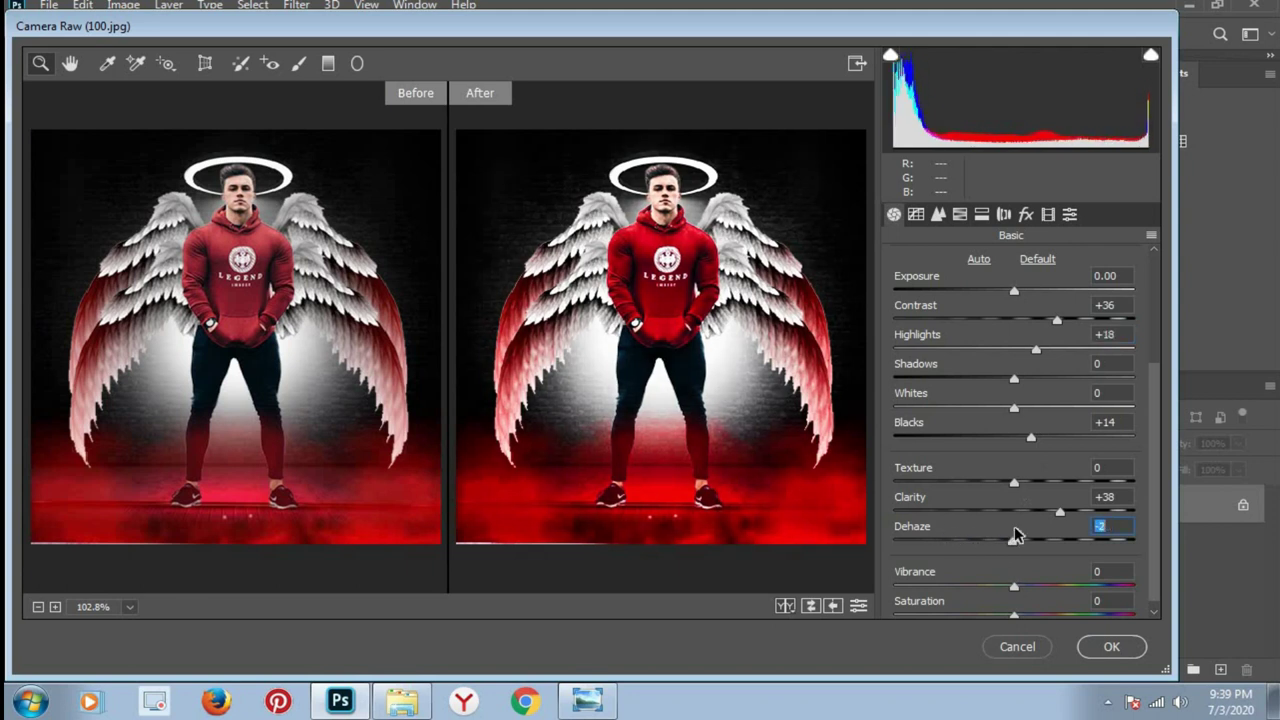
left_click_drag(1016, 481, 1055, 485)
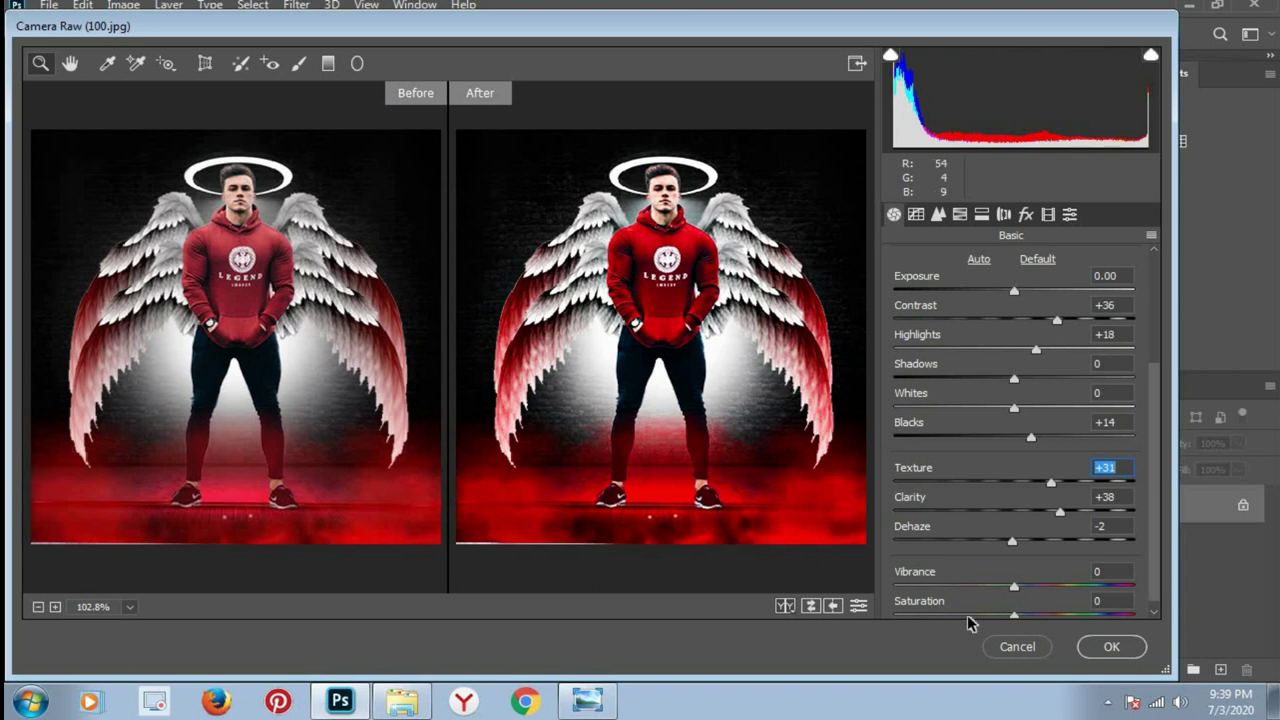
left_click(1111, 646)
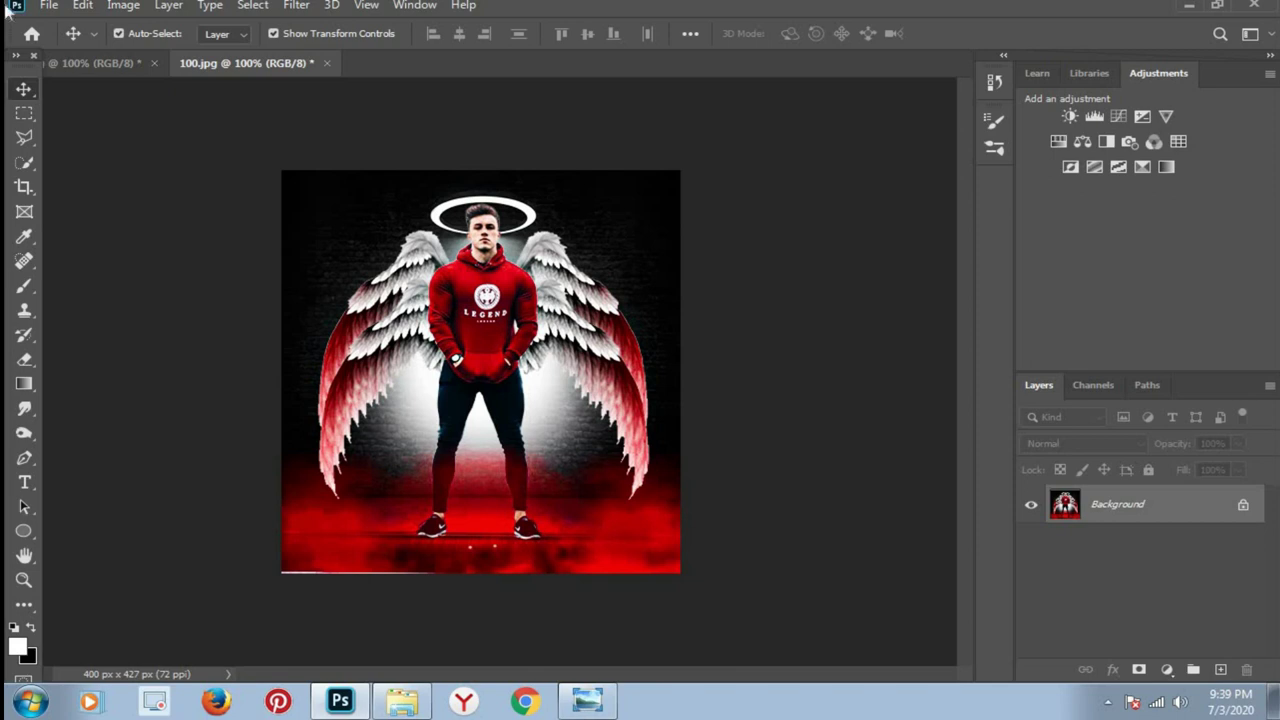
Save As over 100.jpg on the Desktop, confirming the replacement, at maximum JPEG quality 12.
left_click(48, 6)
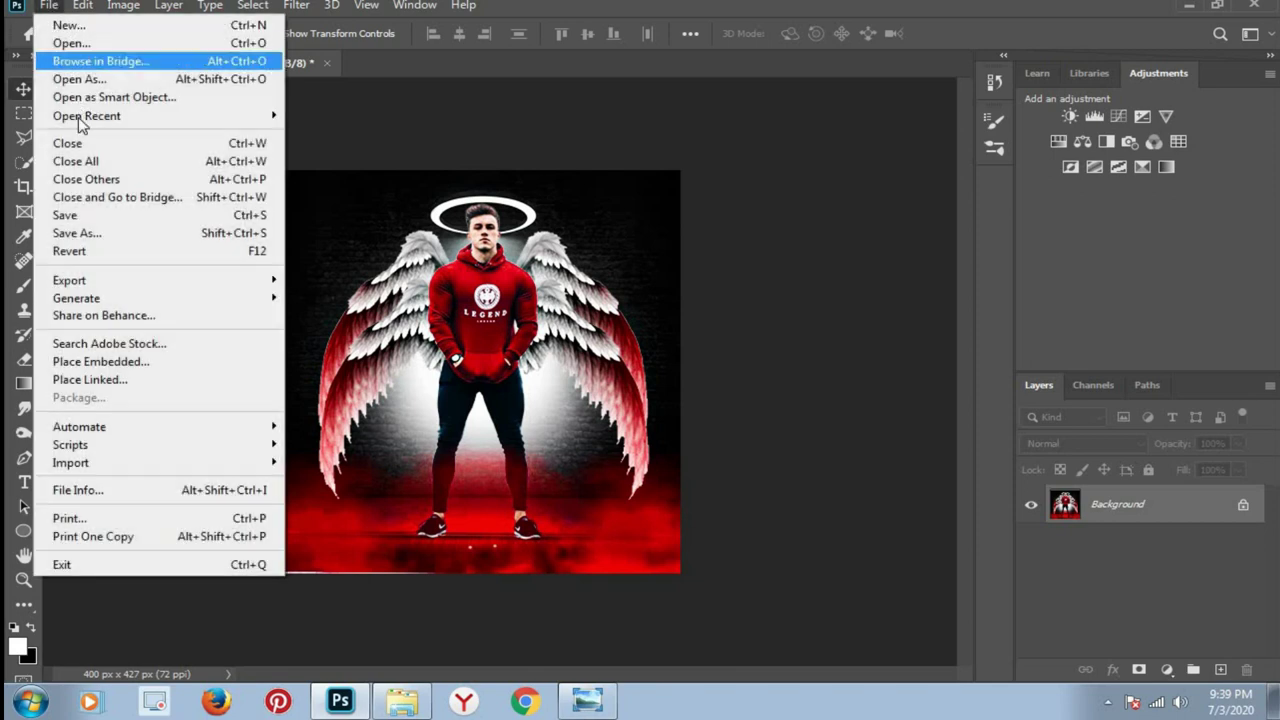
left_click(90, 232)
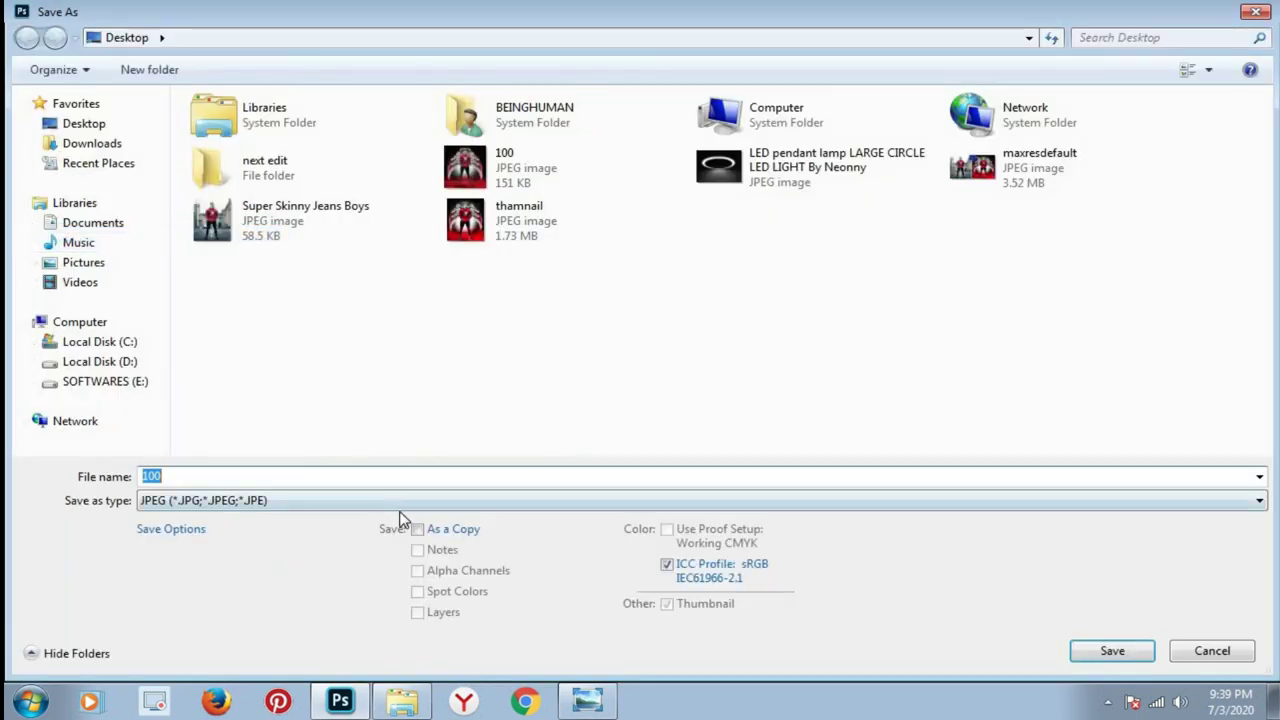
double_click(555, 185)
left_click(691, 352)
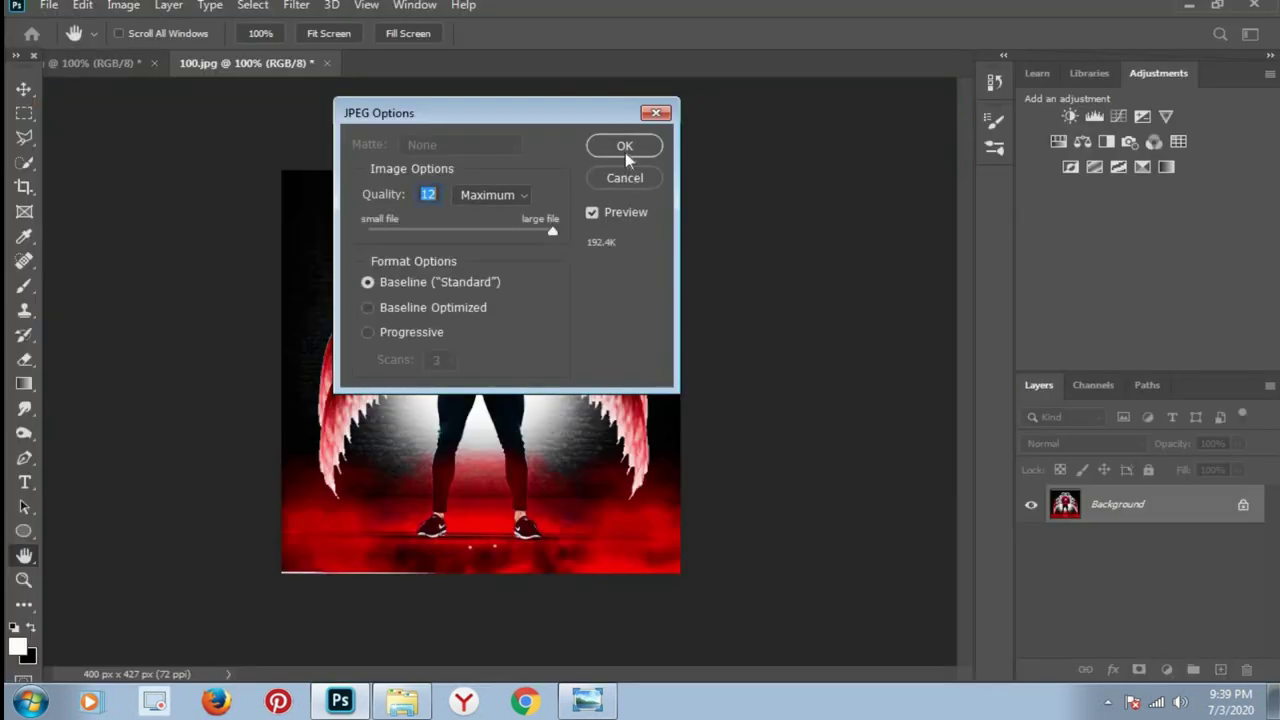
left_click(624, 147)
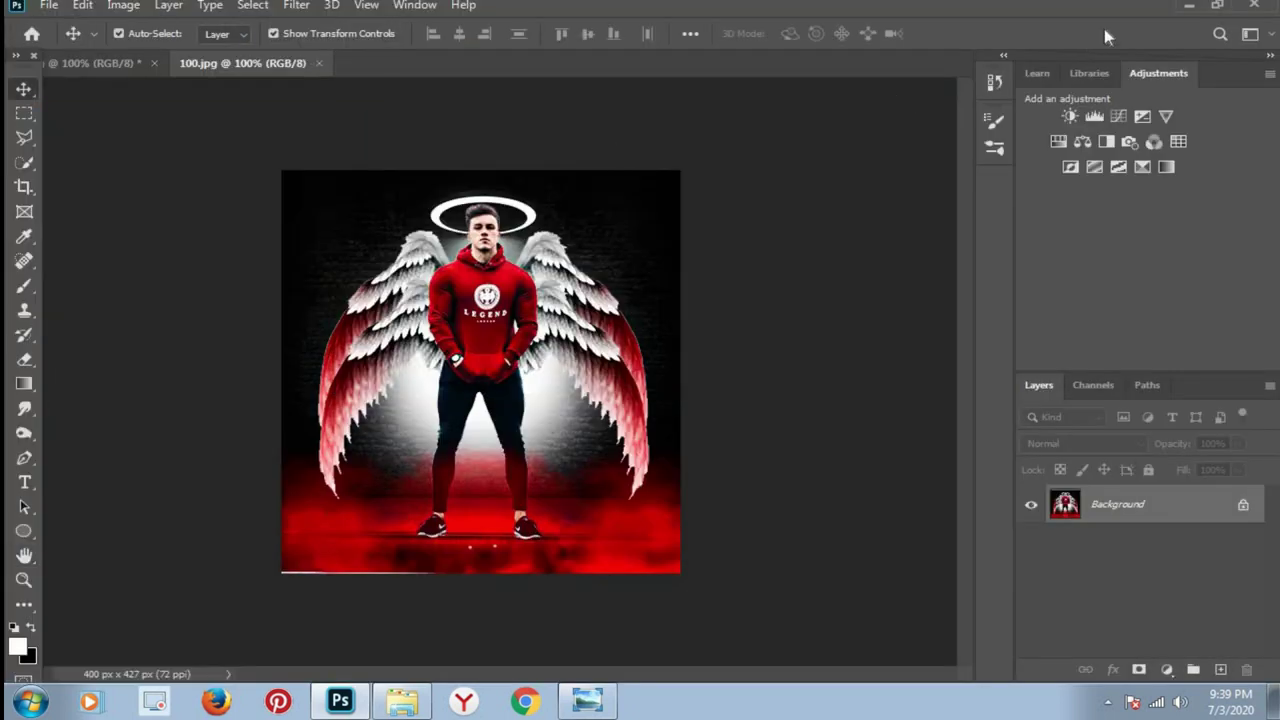
Minimize Photoshop and Explorer, then open 100.jpg from the desktop in a maximized Windows Photo Viewer.
left_click(1189, 8)
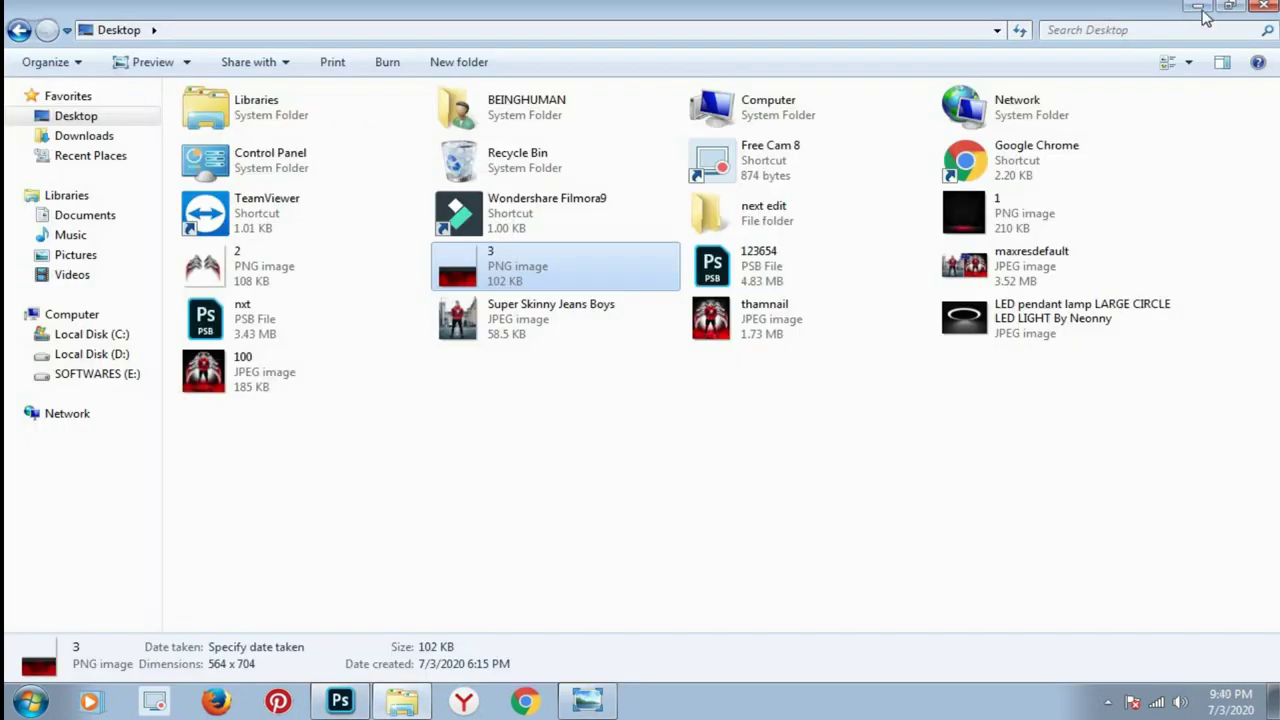
left_click(1203, 11)
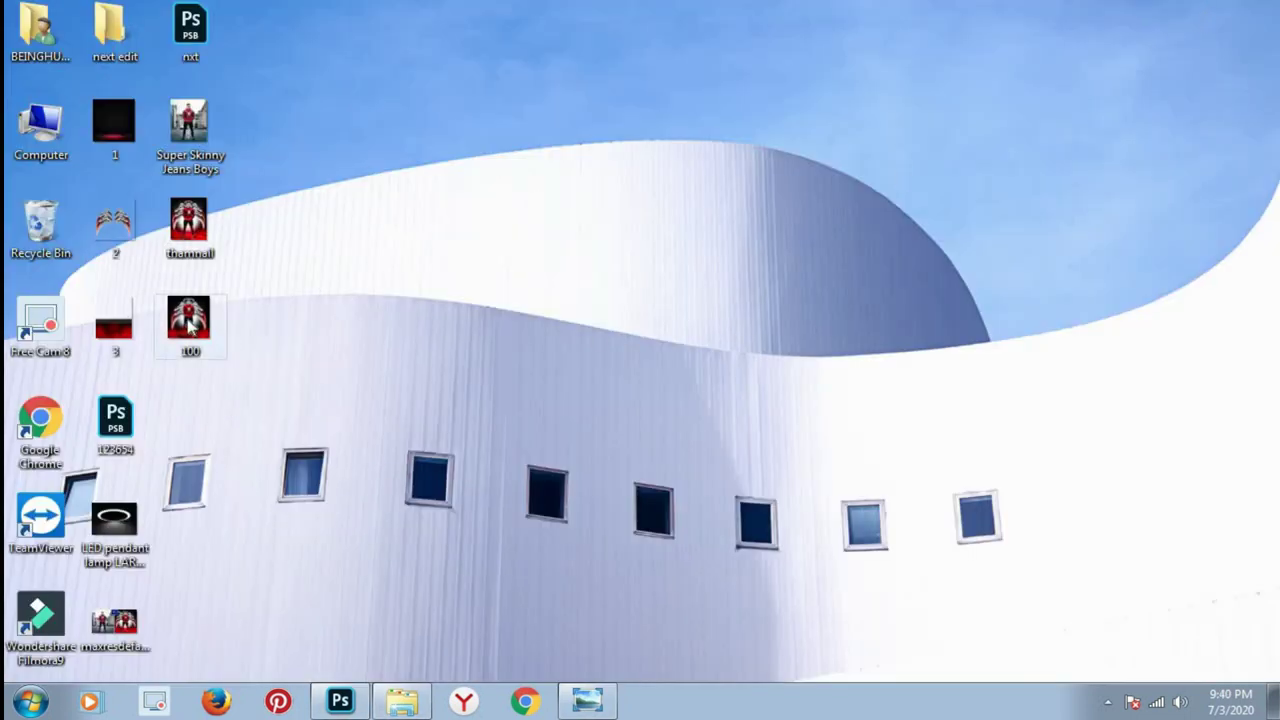
double_click(190, 322)
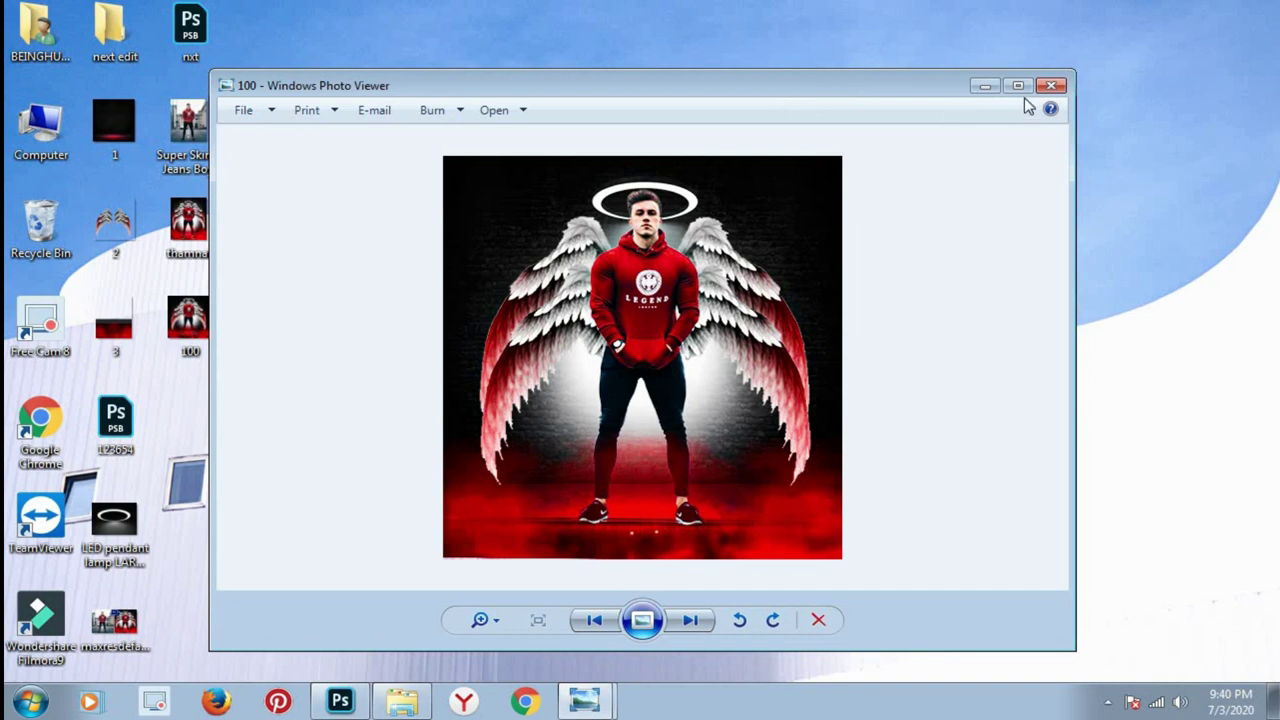
left_click(1017, 87)
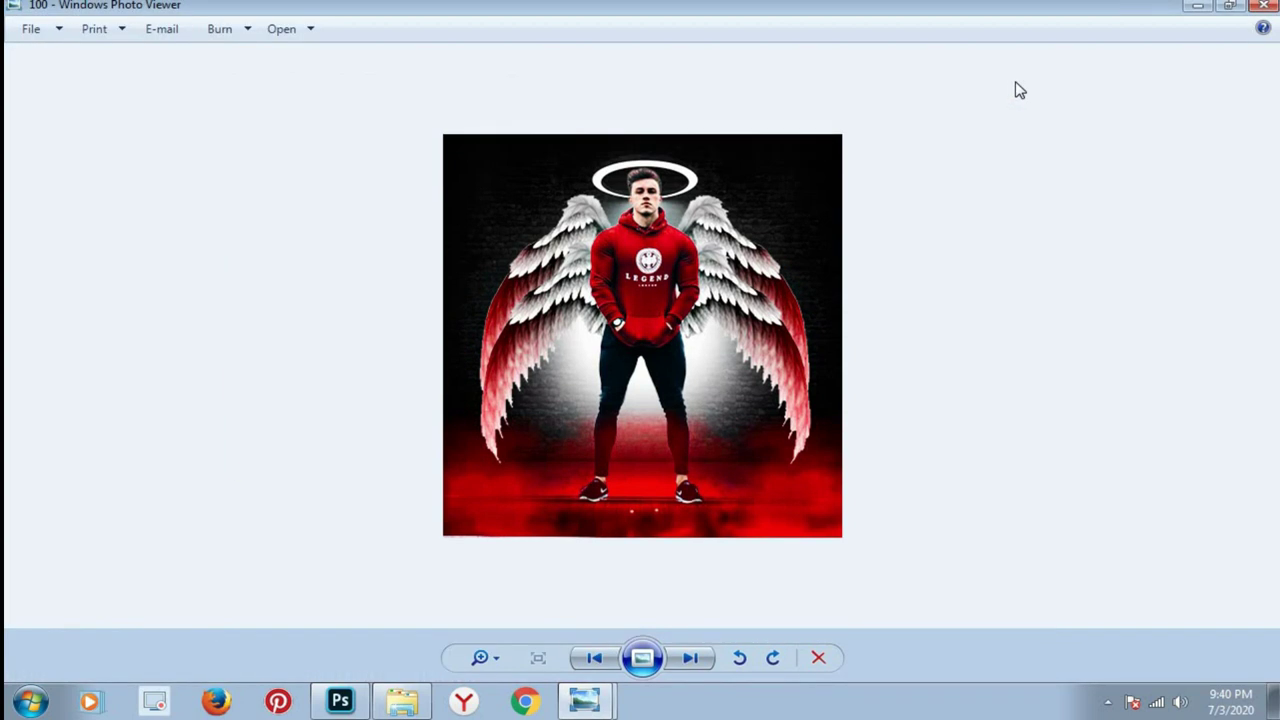